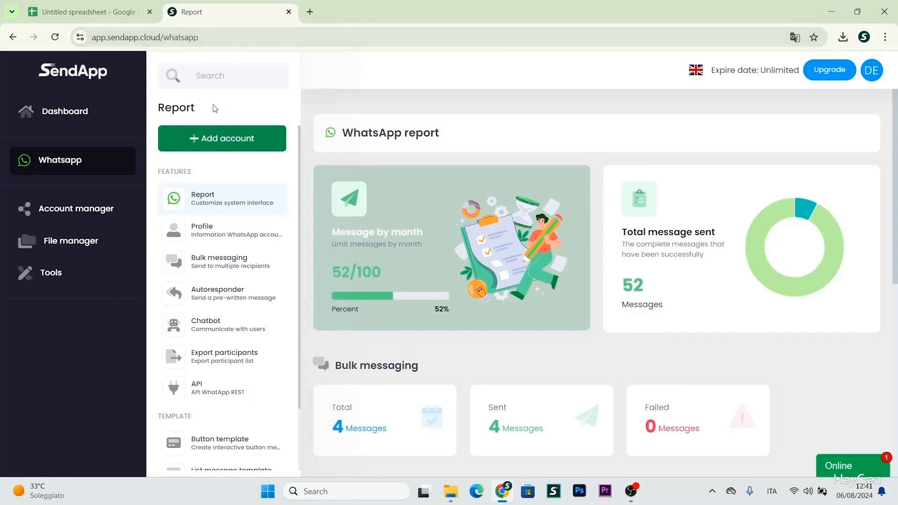
- Open the dashboard and review the WhatsApp report, from bulk messaging through API, autoresponder and chatbot statistics
left_click(88, 117)
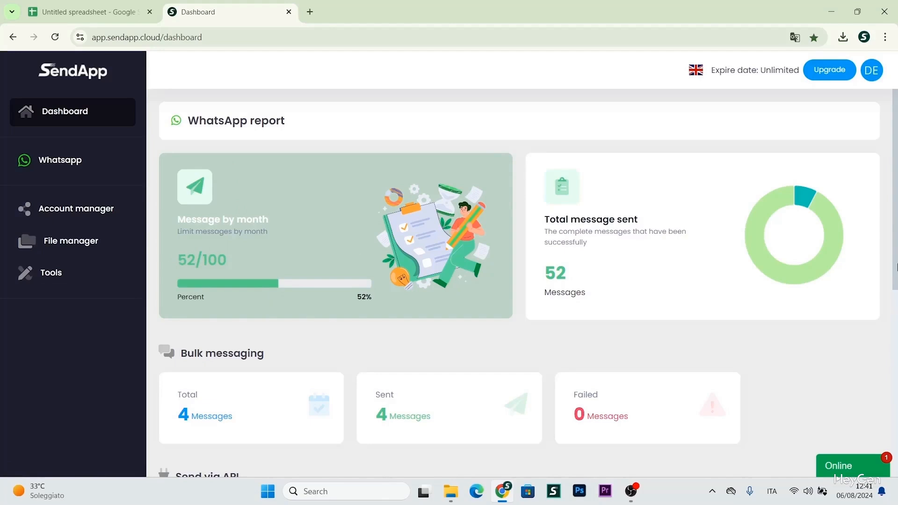
scroll(895, 267, "down", 5)
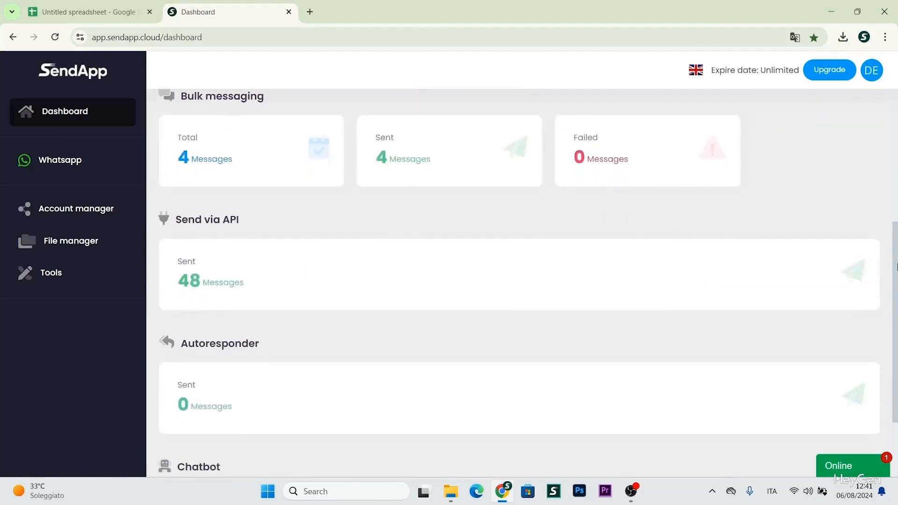
scroll(895, 267, "down", 2)
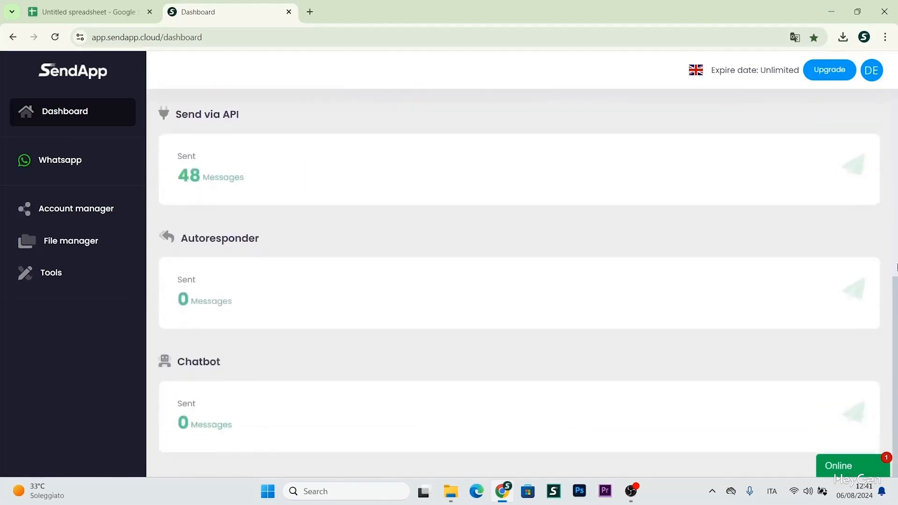
scroll(896, 267, "up", 7)
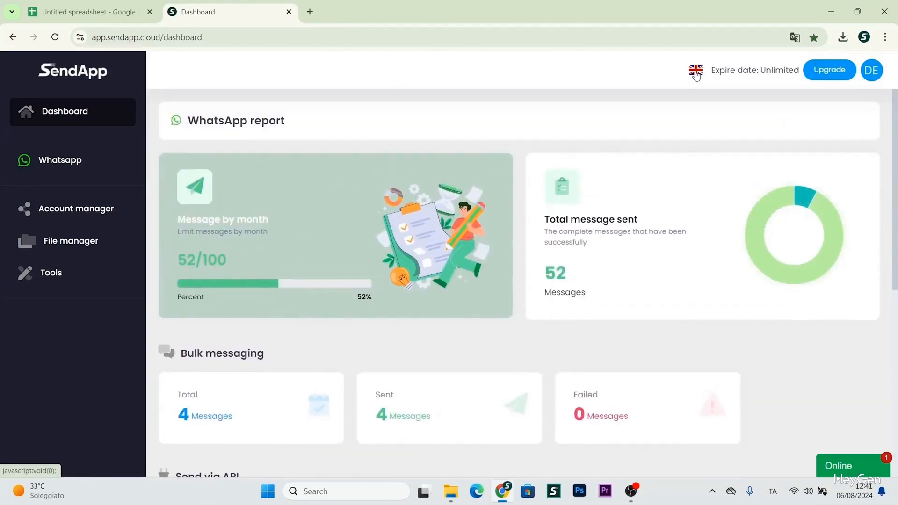
- Look at the upgrade pricing plans, and view the plan details and permissions in the account profile
left_click(825, 75)
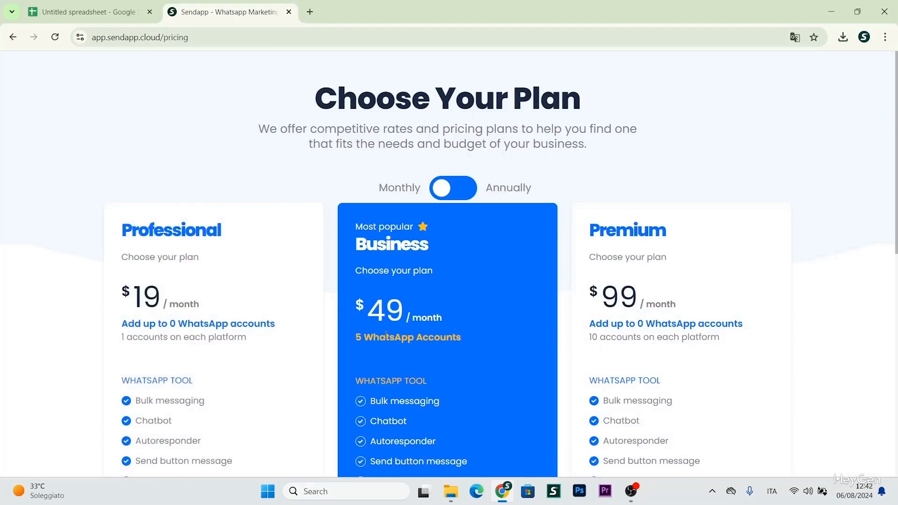
left_click(13, 37)
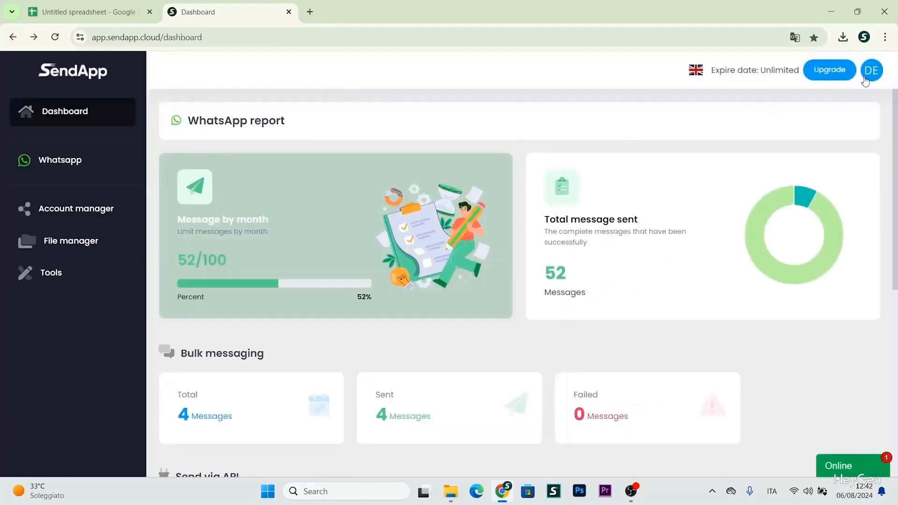
left_click(866, 75)
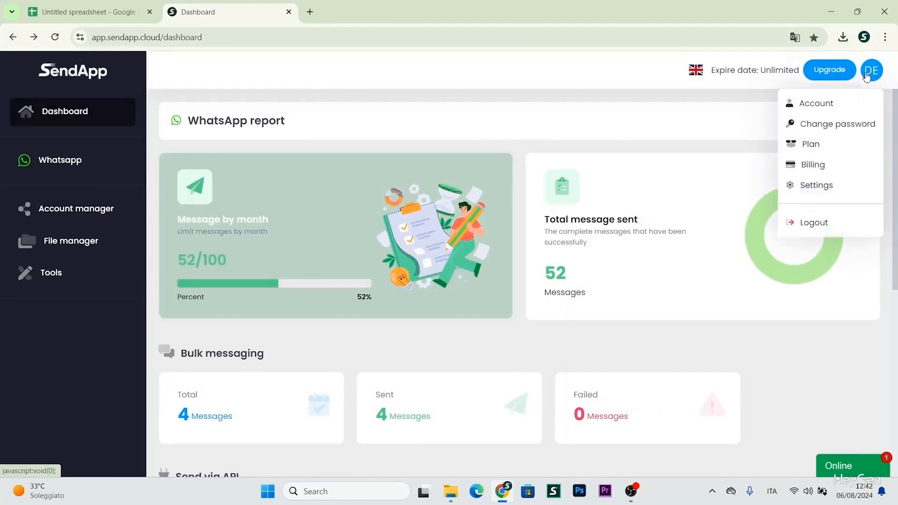
left_click(819, 153)
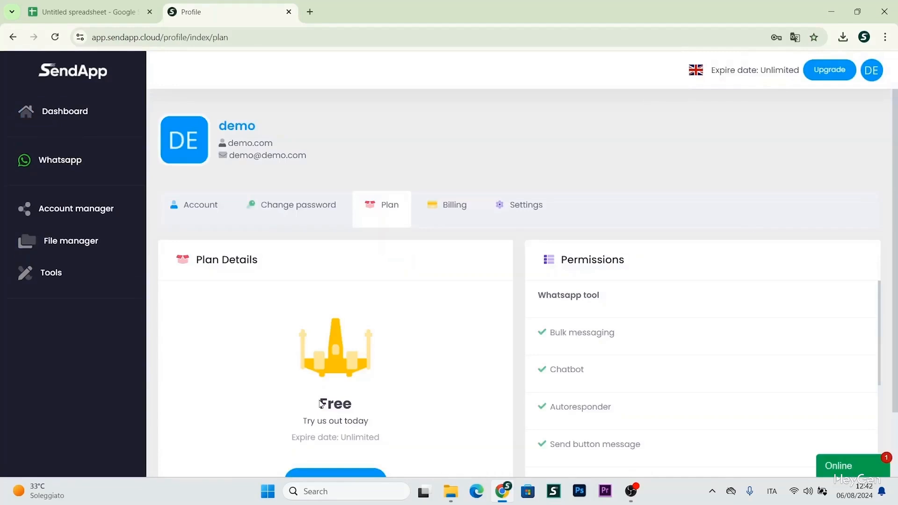
- Open the account-adding page from the WhatsApp section to view the connected WhatsApp profiles
left_click(77, 165)
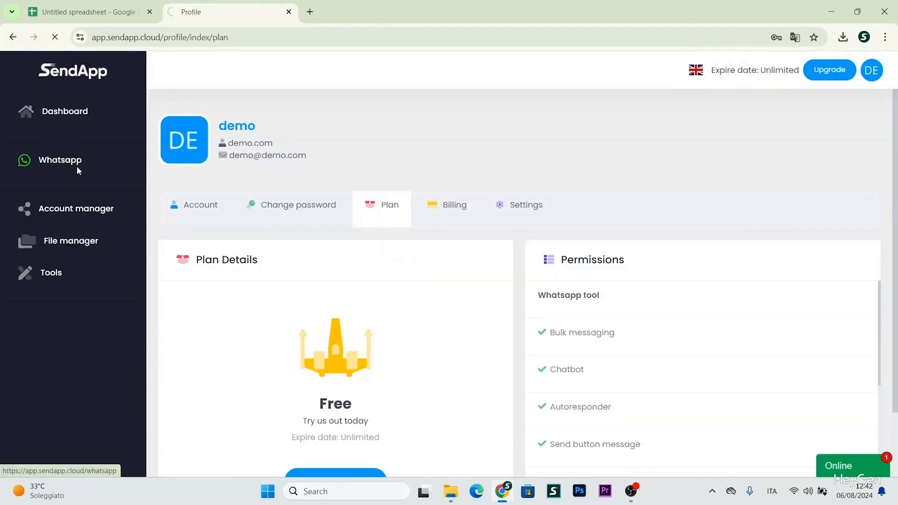
left_click(225, 146)
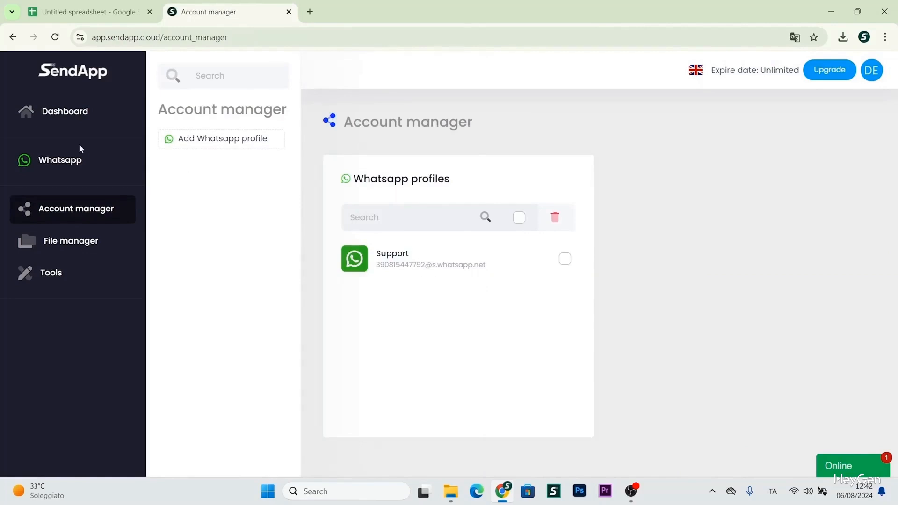
- Create an enabled WhatsApp contact group named Test2
left_click(68, 164)
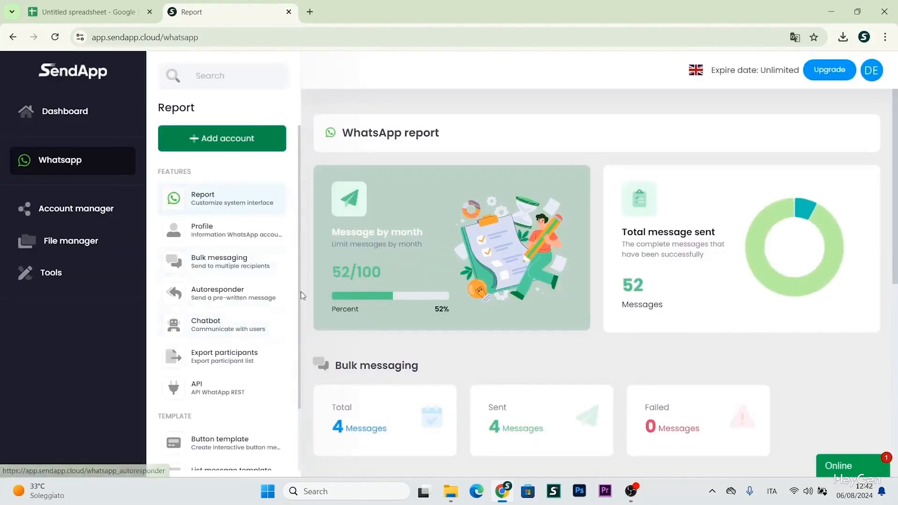
scroll(297, 302, "down", 2)
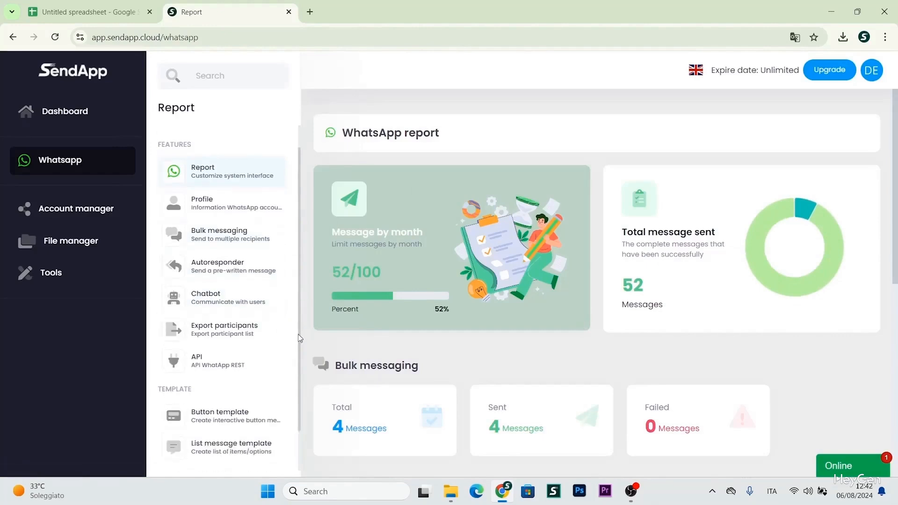
left_click(224, 451)
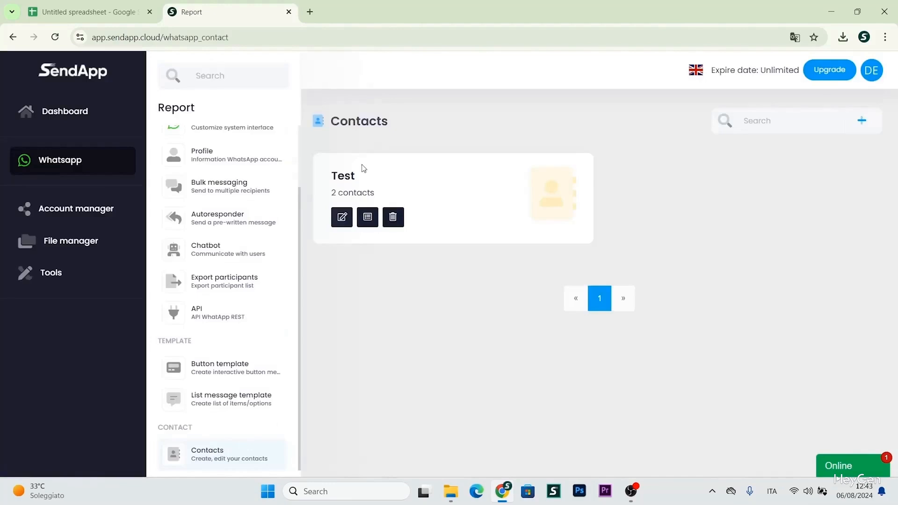
left_click(863, 121)
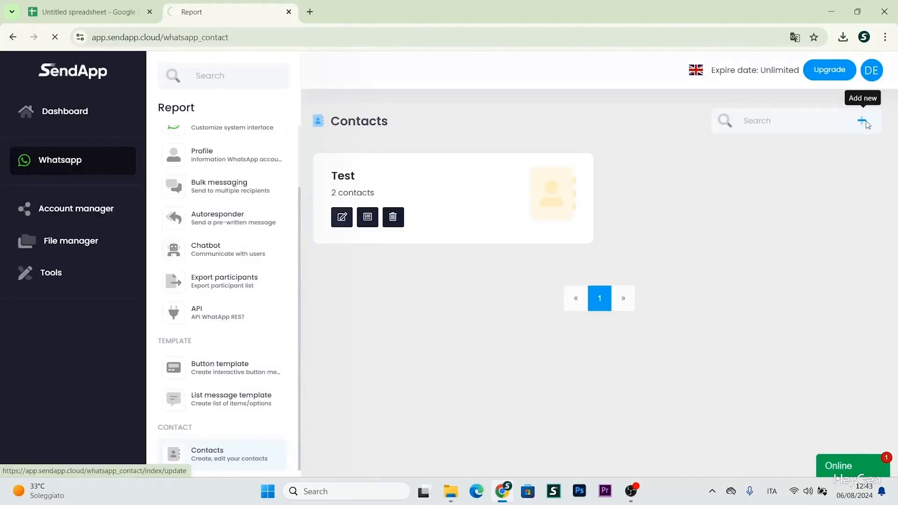
left_click(454, 284)
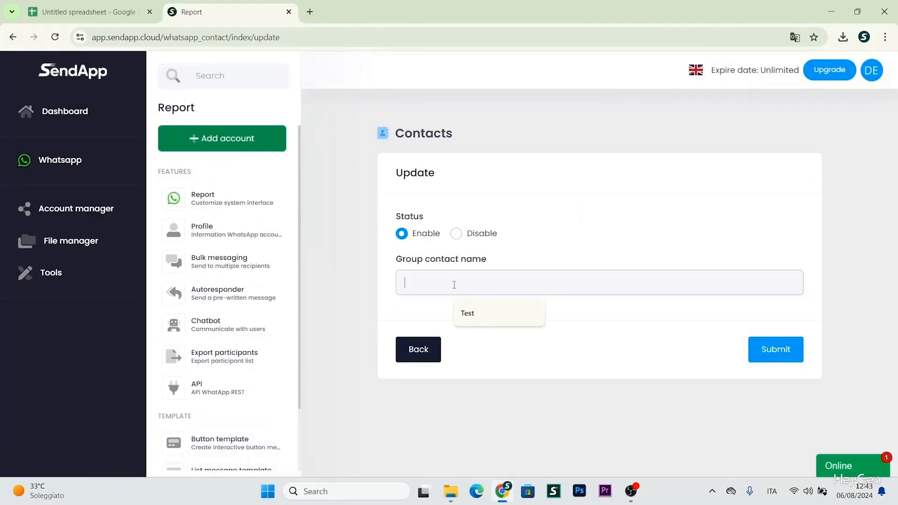
left_click(467, 317)
type("2")
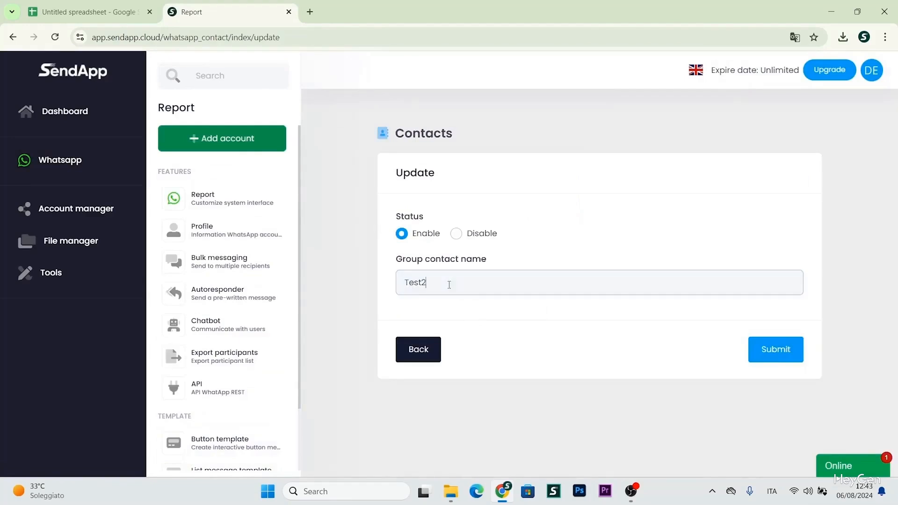
left_click(779, 355)
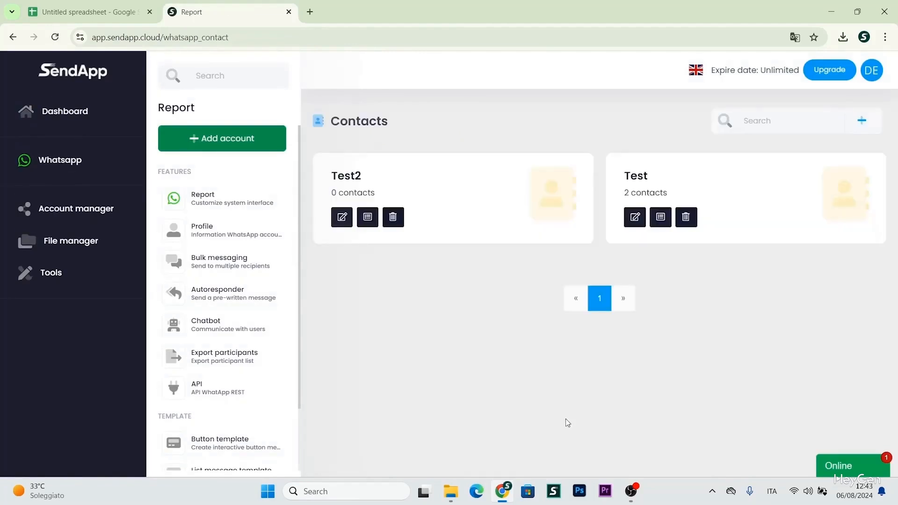
- Open the contact import for the Test2 group, check the form entry option, and return to the CSV upload option
left_click(367, 217)
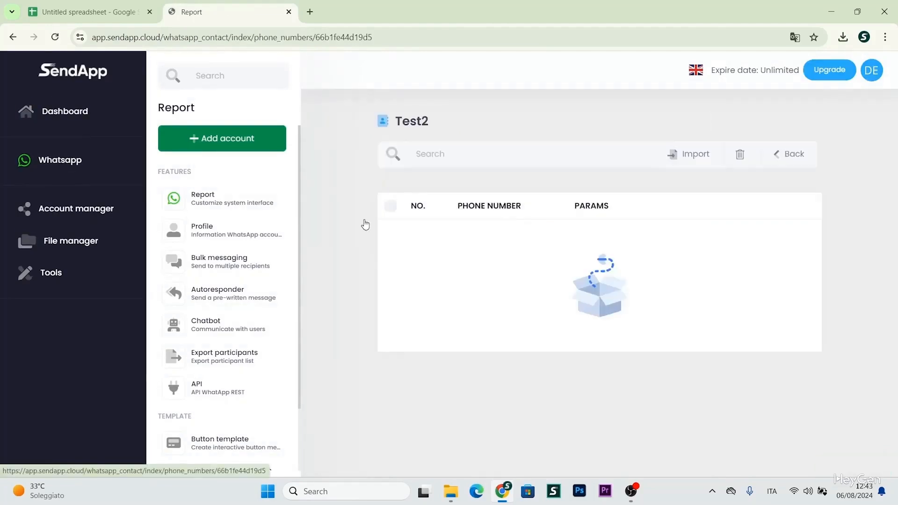
left_click(683, 153)
left_click(527, 220)
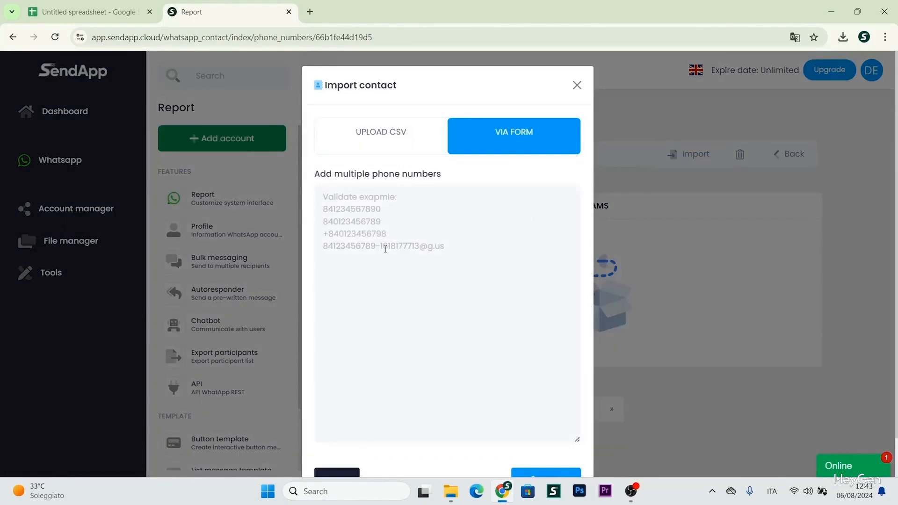
left_click(414, 151)
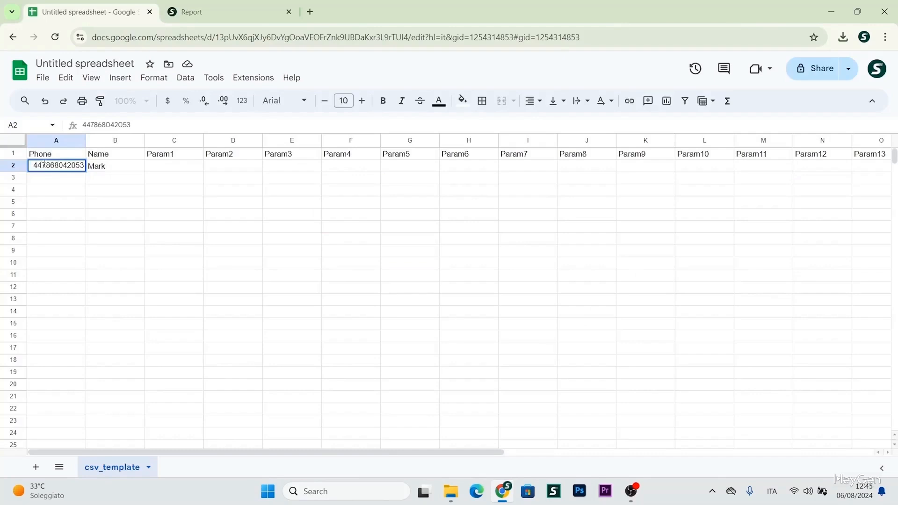
- Switch to the Google Sheets spreadsheet, view the upload option for importing a file, and close it
left_click(215, 6)
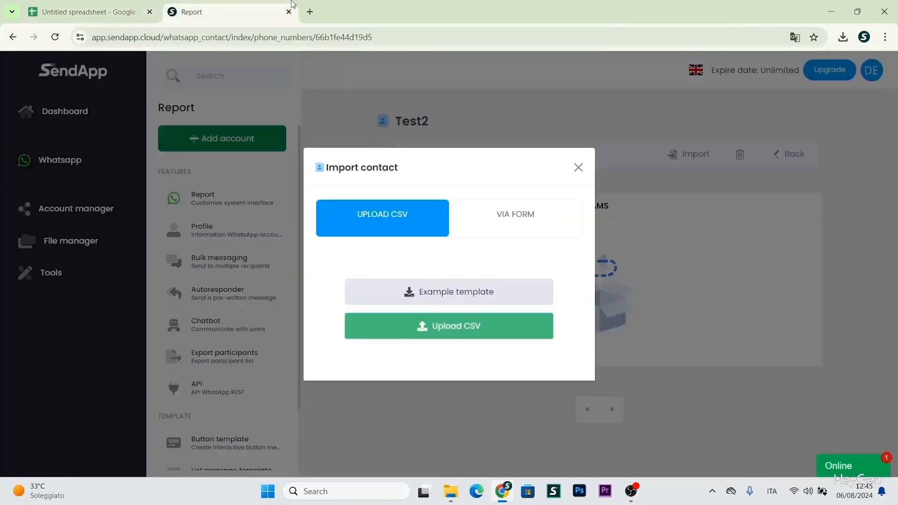
left_click(123, 10)
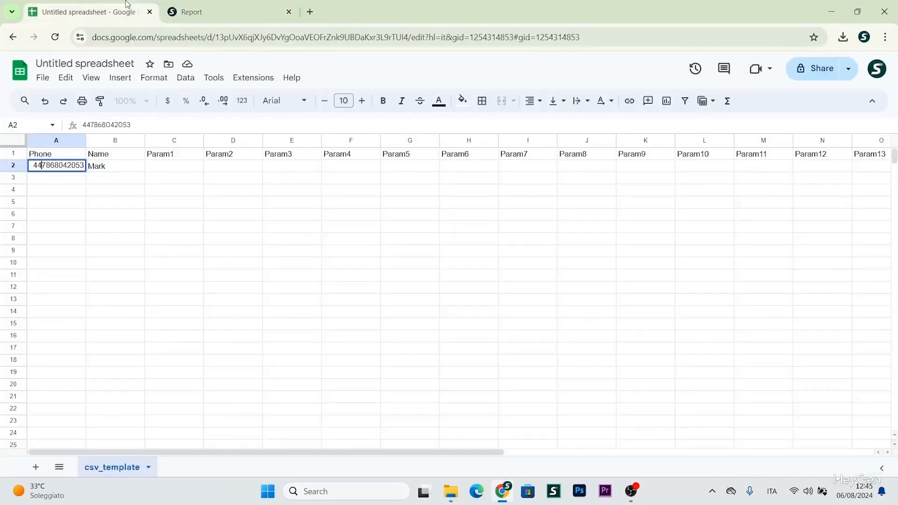
left_click(43, 77)
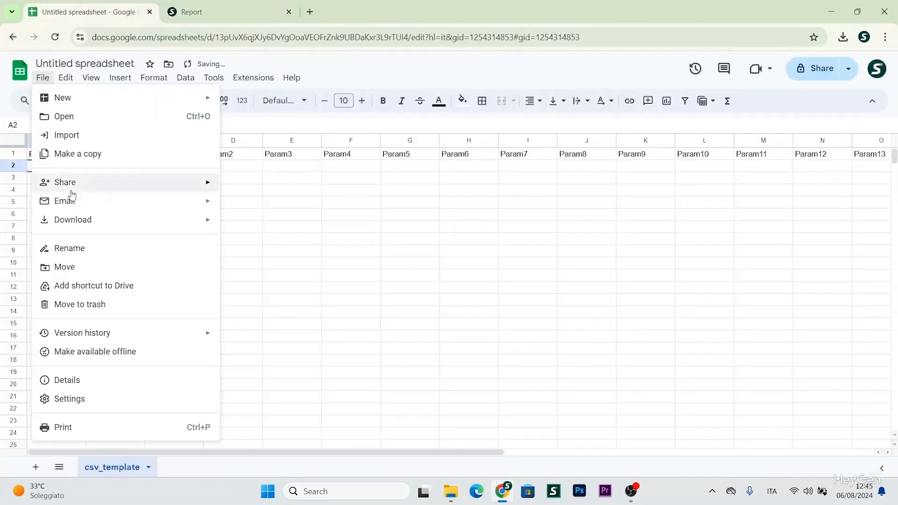
left_click(79, 134)
left_click(354, 140)
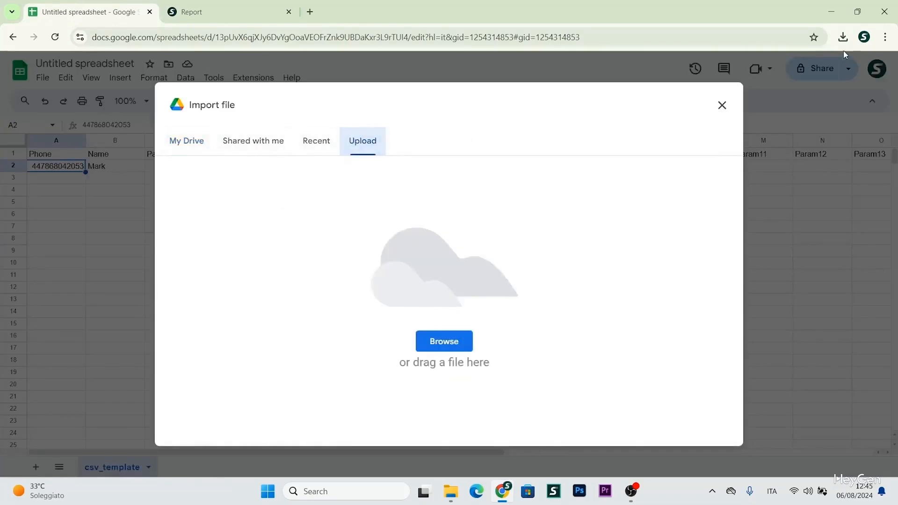
left_click(722, 105)
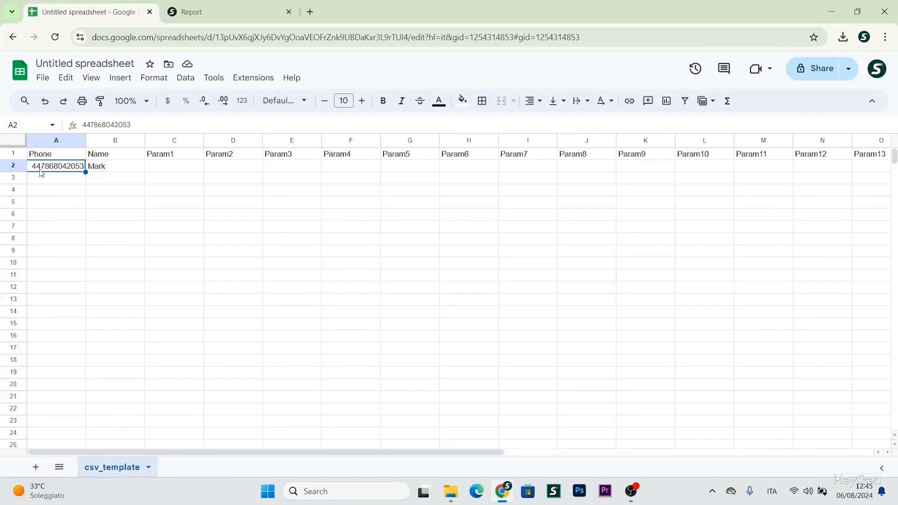
- Check the name and Param1 cells of the contact row and download the sheet as Comma Separated Values (.csv)
left_click(110, 169)
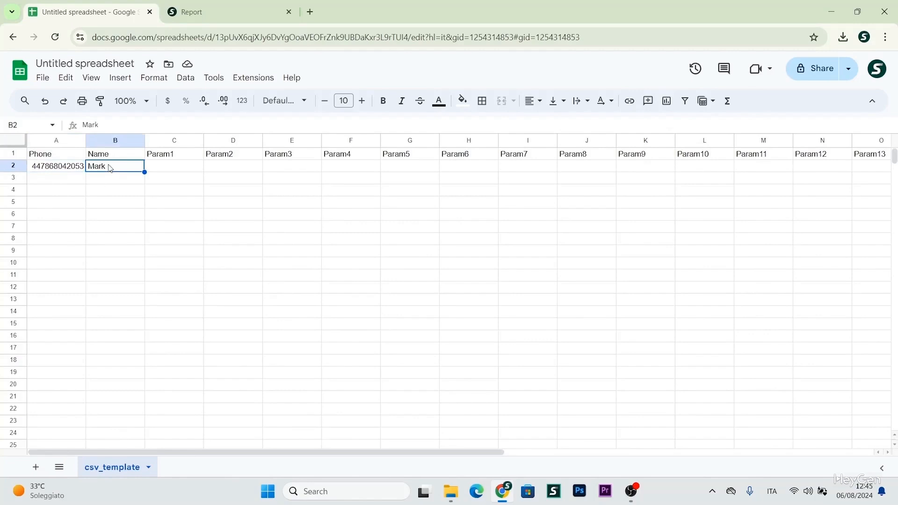
left_click(181, 171)
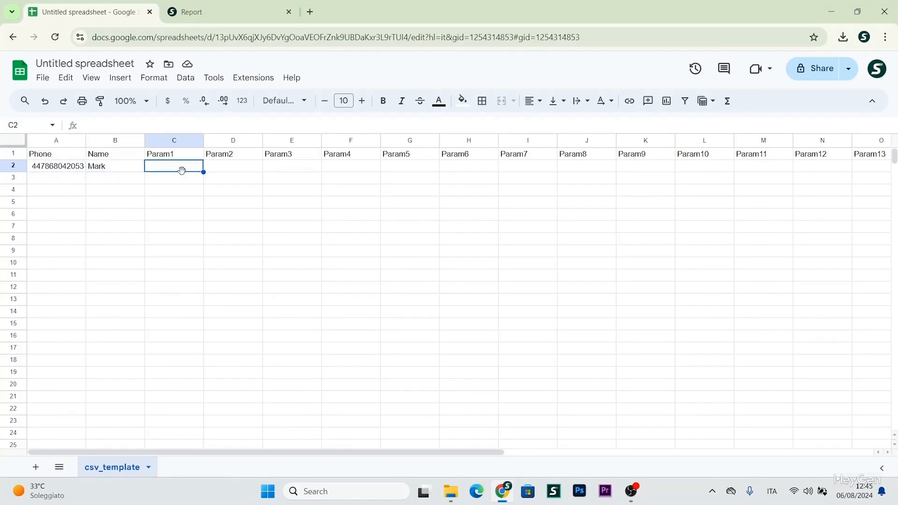
left_click(49, 85)
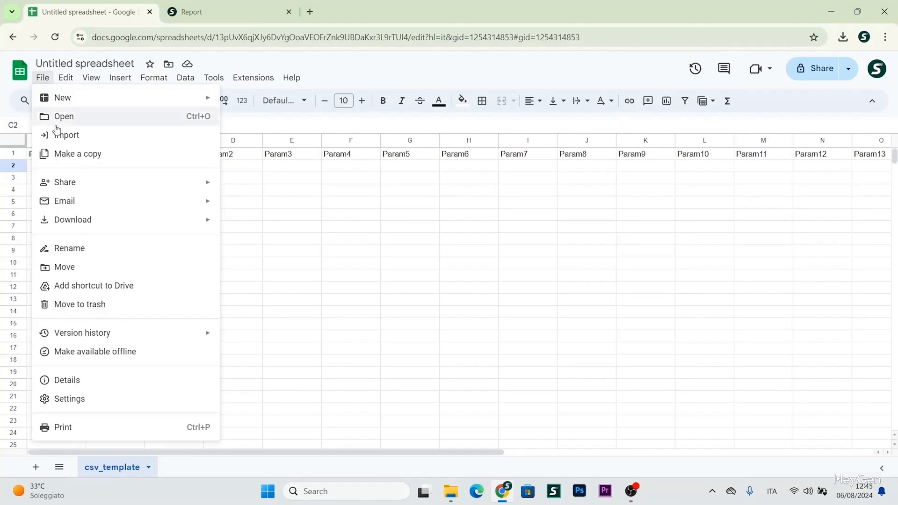
mouse_move(83, 225)
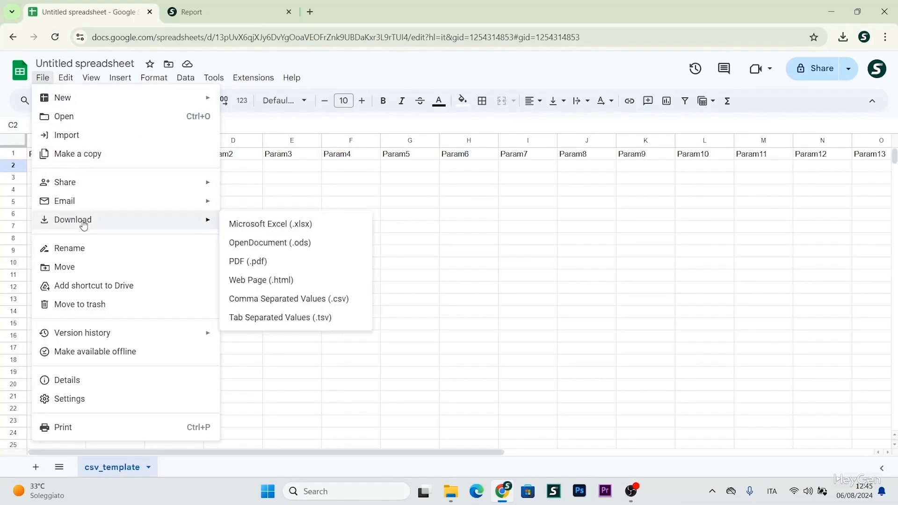
left_click(314, 299)
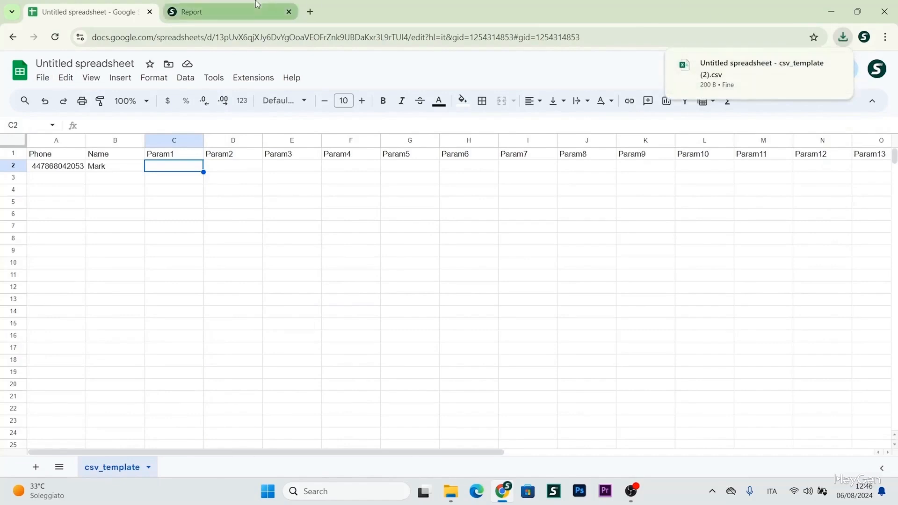
- Switch to the SendApp tab and upload "Untitled spreadsheet - csv_template (2).csv" to import its contacts into Test2
left_click(196, 12)
left_click(472, 322)
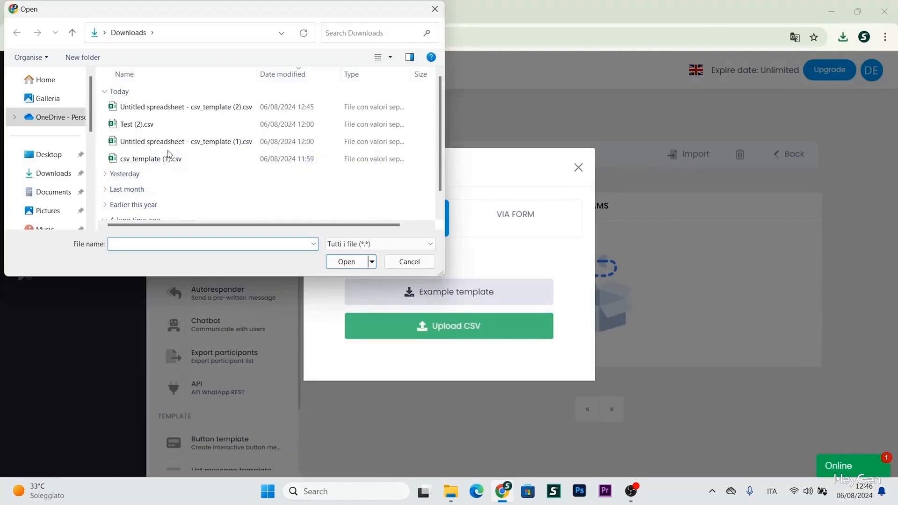
double_click(253, 112)
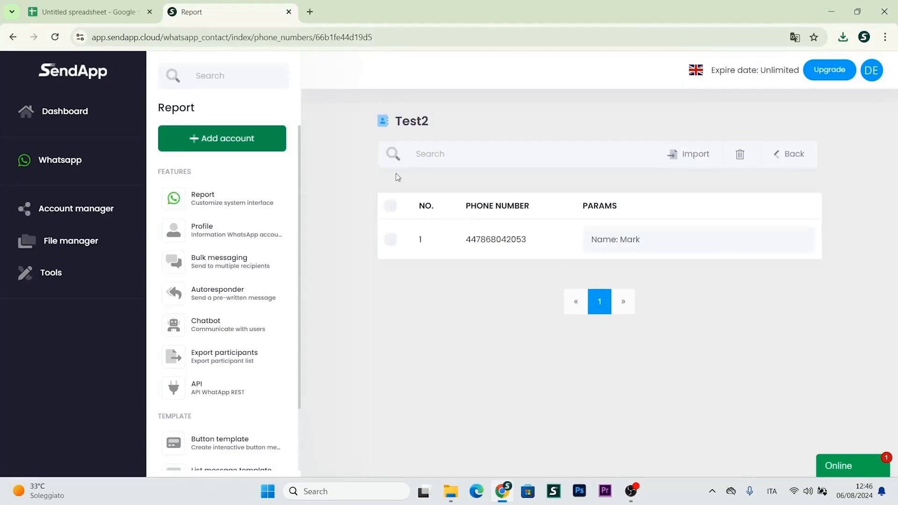
- Start a new bulk messaging campaign and select the Support WhatsApp profile as its sending account
left_click(233, 264)
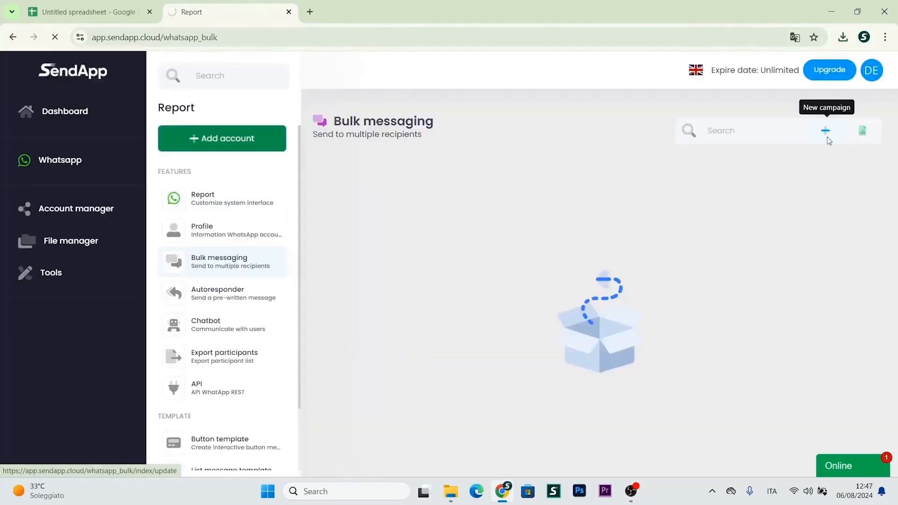
left_click(825, 131)
left_click(451, 243)
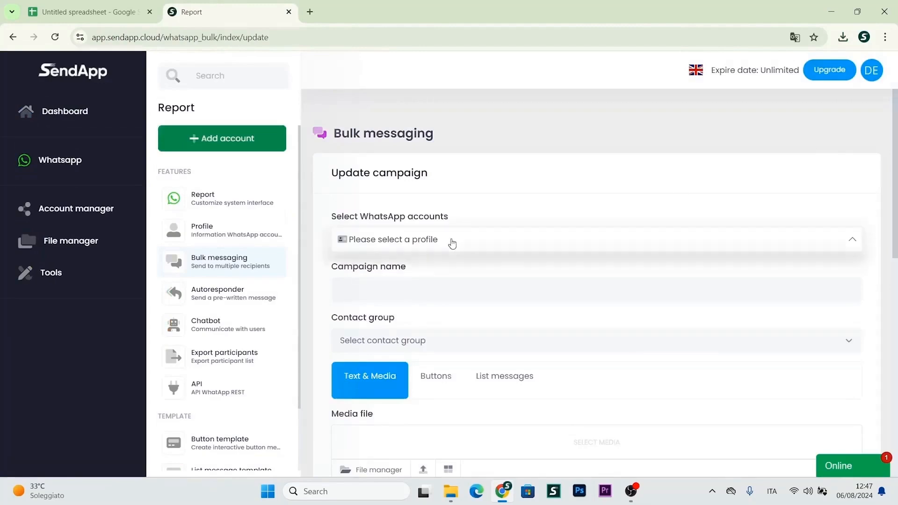
left_click(458, 304)
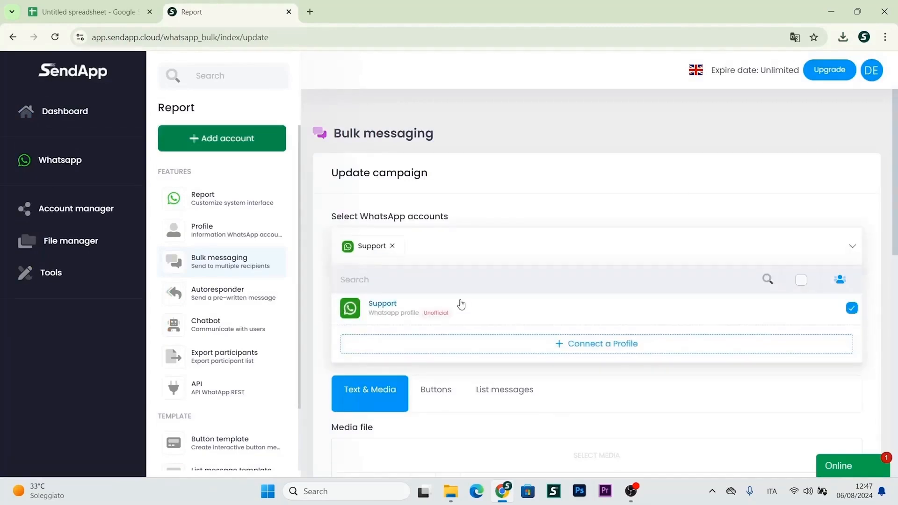
- Name the bulk messaging campaign Test and assign the Test contact group to it
left_click(722, 223)
scroll(897, 229, "down", 2)
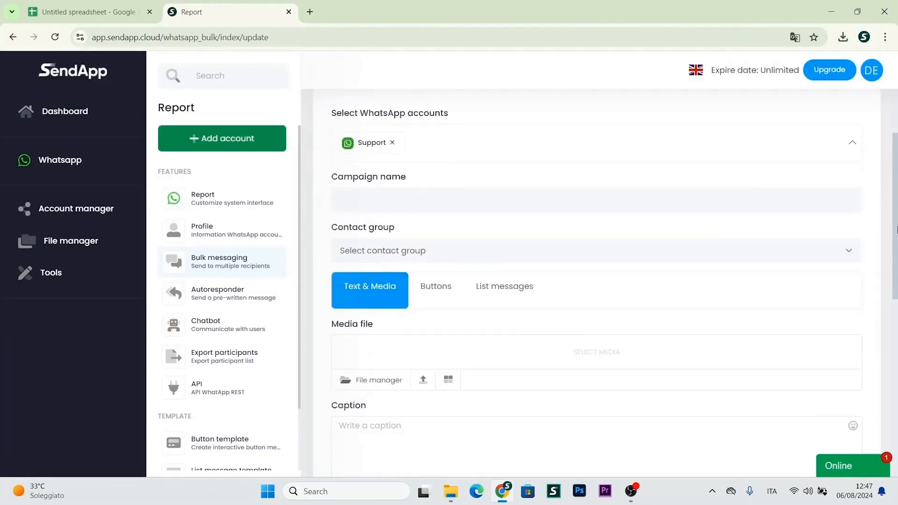
left_click(517, 200)
left_click(406, 228)
left_click(426, 256)
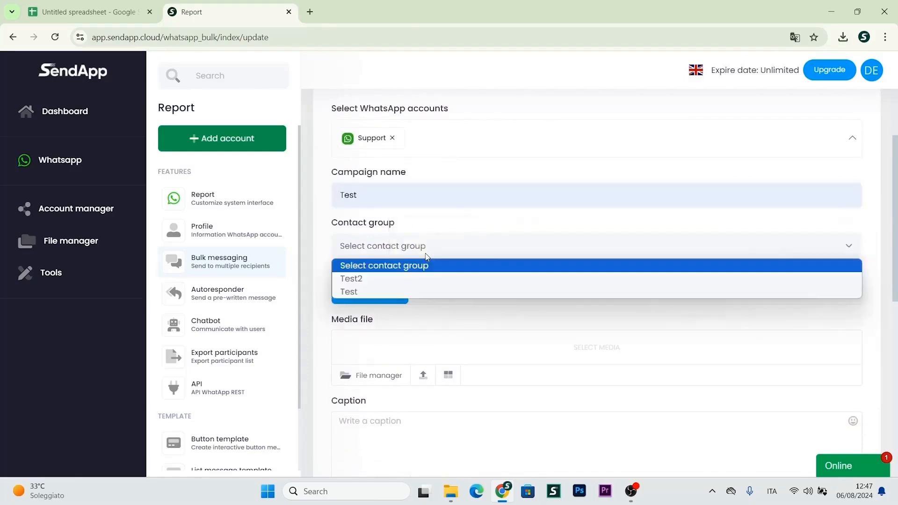
left_click(400, 291)
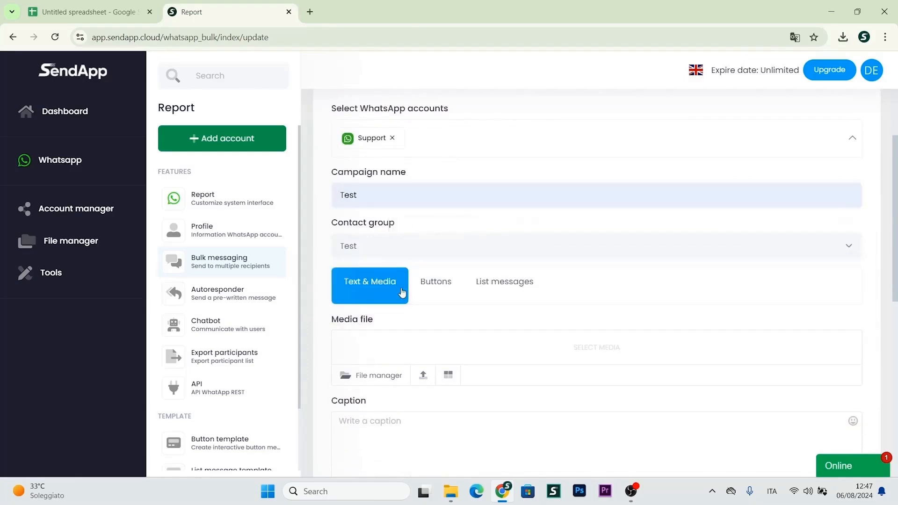
- Attach the stored image 66b1ef76d9da1.png as the campaign's media file
scroll(896, 263, "down", 2)
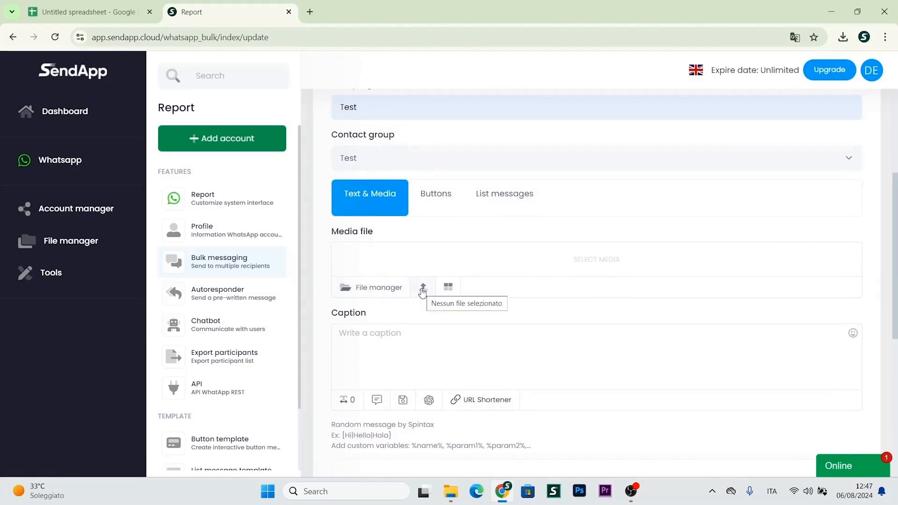
left_click(394, 289)
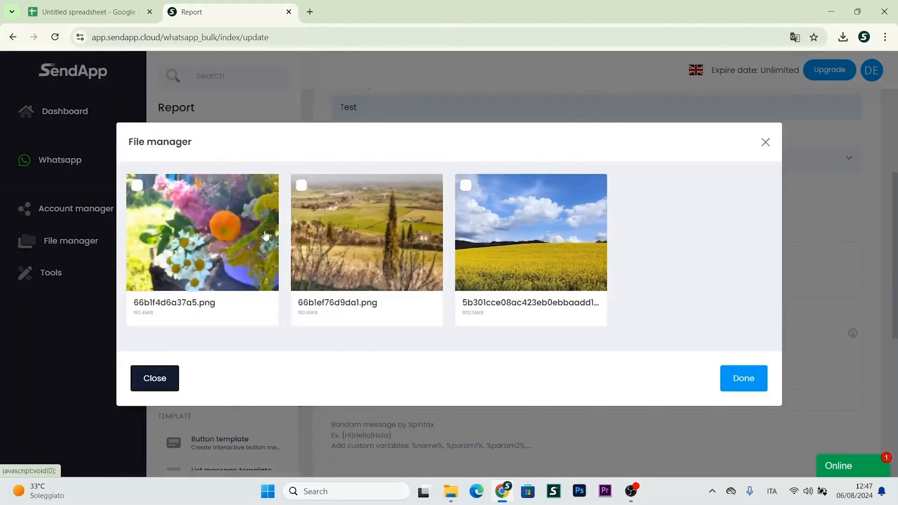
left_click(367, 233)
left_click(742, 379)
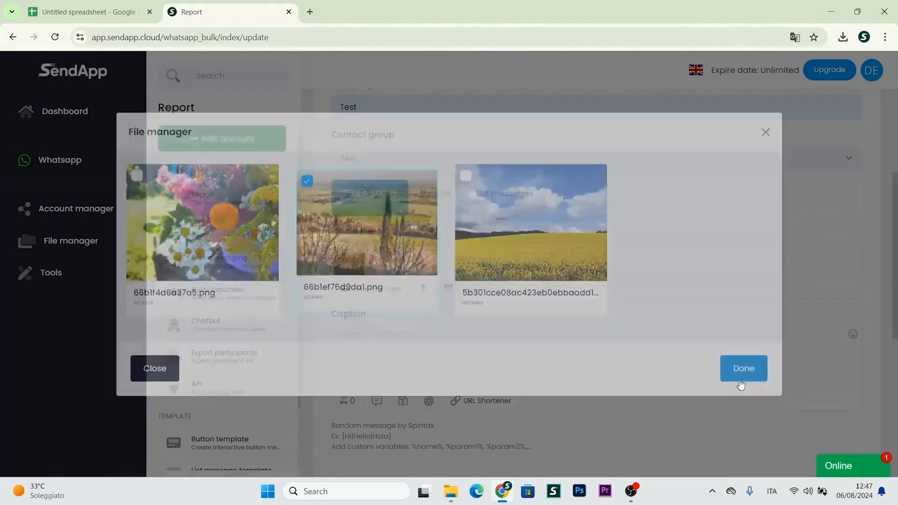
- Generate a 256x256 OpenAI image from the suggestion Summer as the campaign's media file
left_click(449, 289)
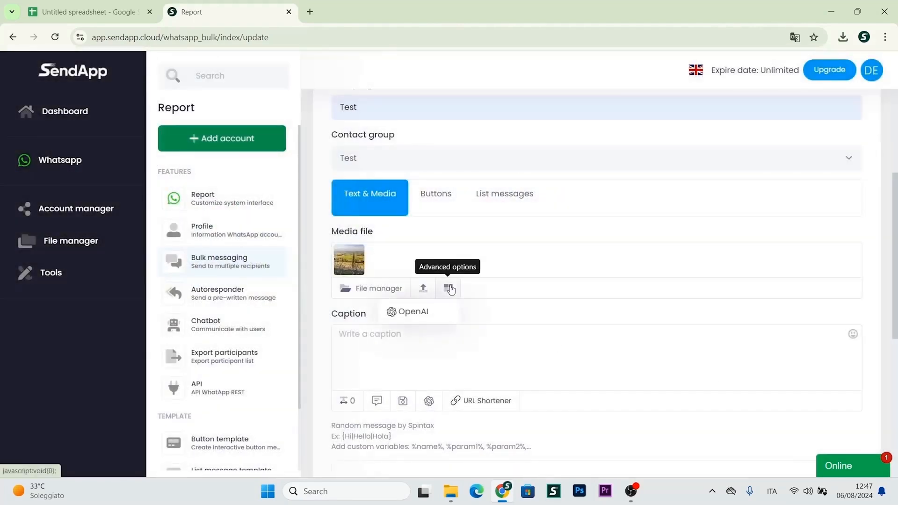
left_click(427, 312)
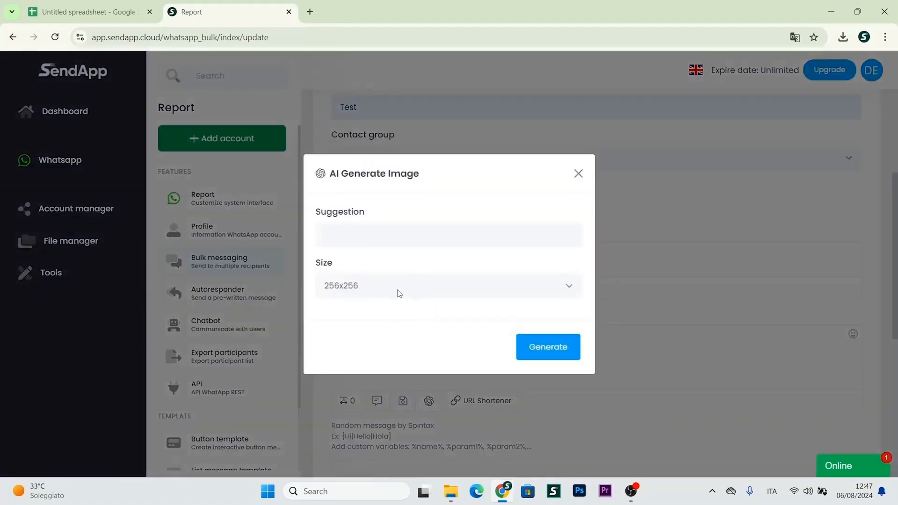
left_click(398, 292)
left_click(398, 293)
left_click(428, 231)
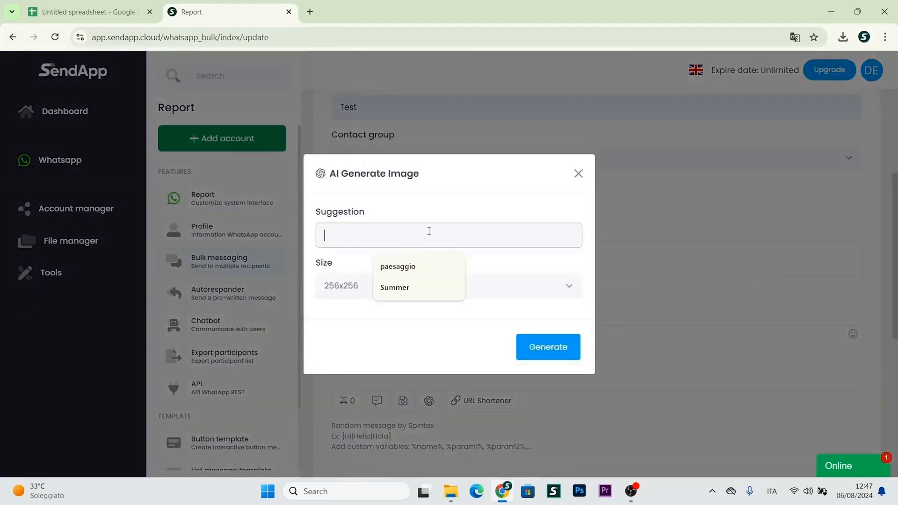
left_click(396, 287)
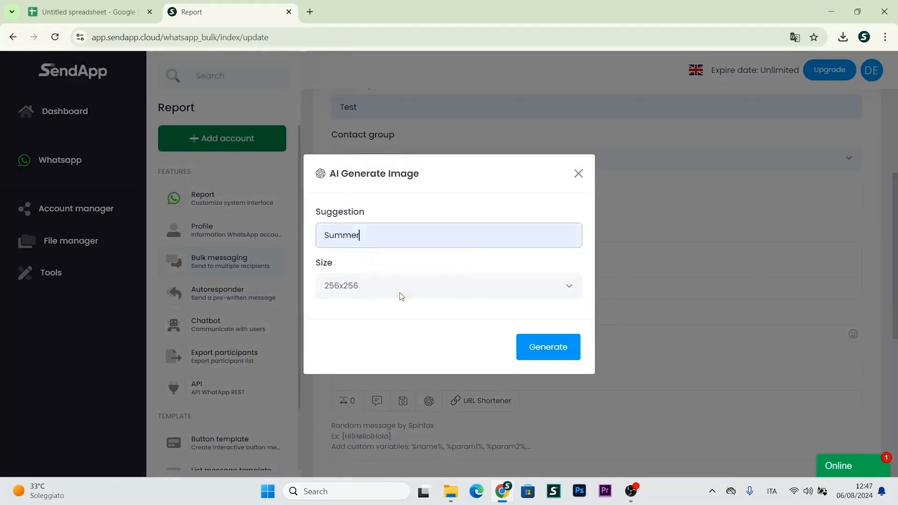
left_click(530, 348)
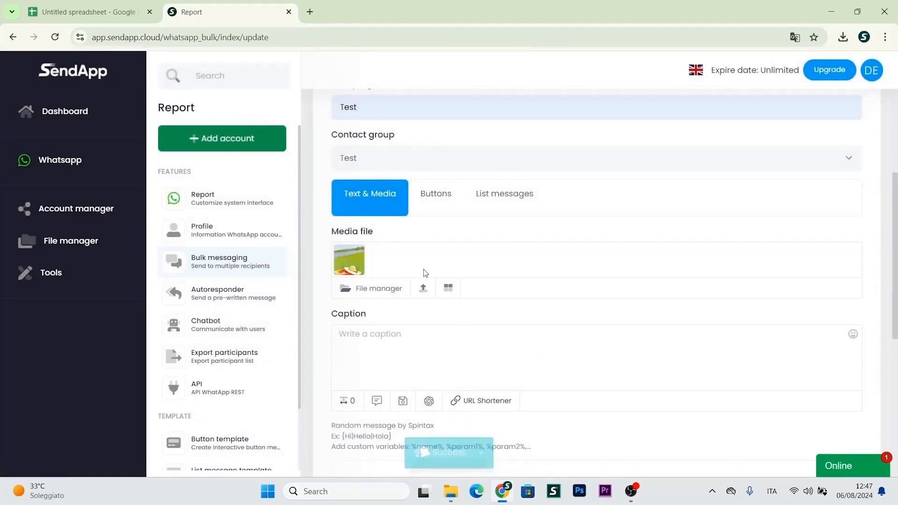
- Enter the caption Test and set the campaign's post time to the current moment, 06/08/2024 12:48 PM
left_click(413, 347)
type("Test")
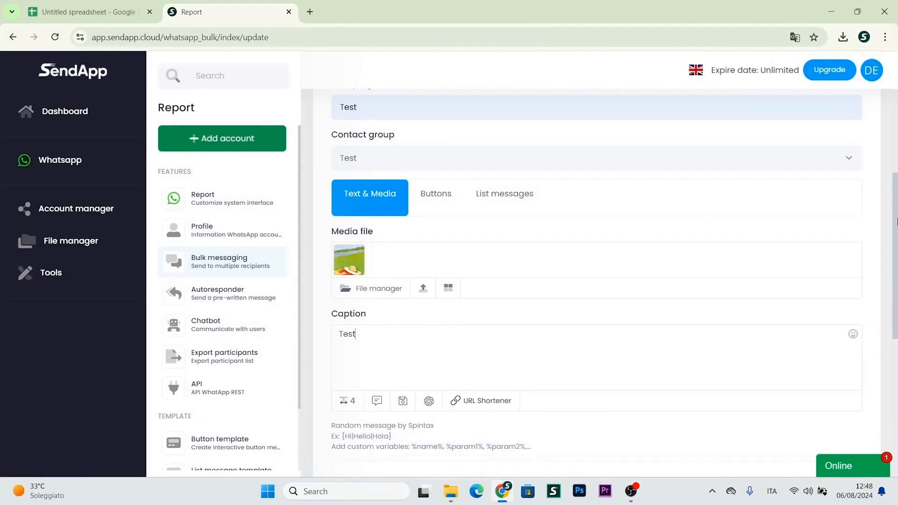
left_click_drag(896, 221, 896, 355)
left_click(448, 197)
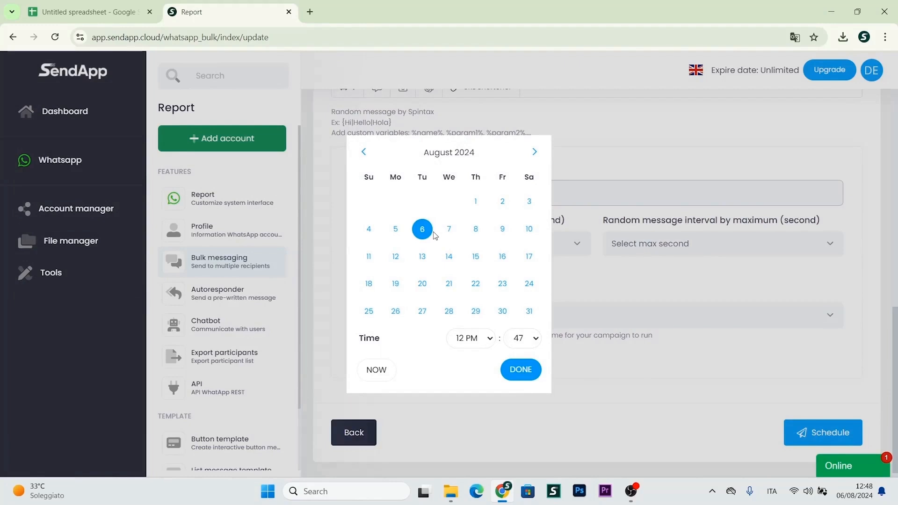
left_click(374, 370)
left_click(519, 373)
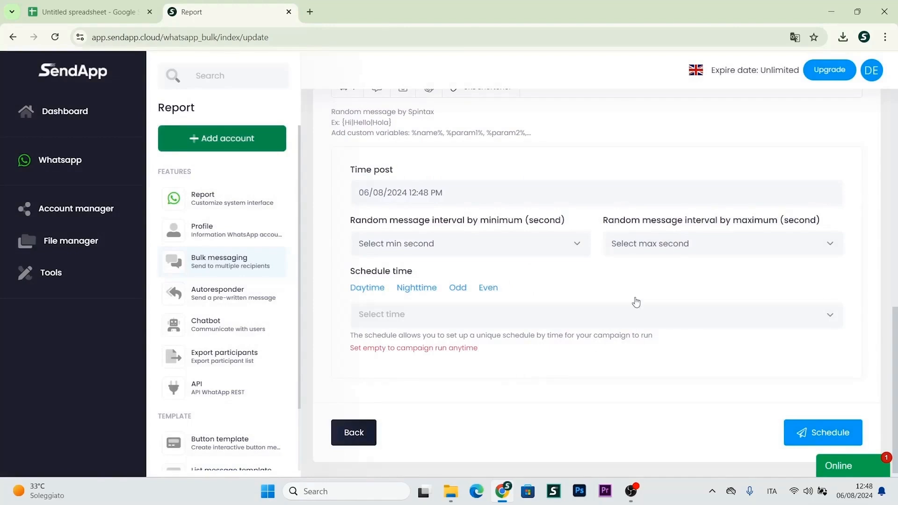
- Set the random message interval to 3 seconds minimum and 8 seconds maximum, and schedule the campaign
left_click(530, 255)
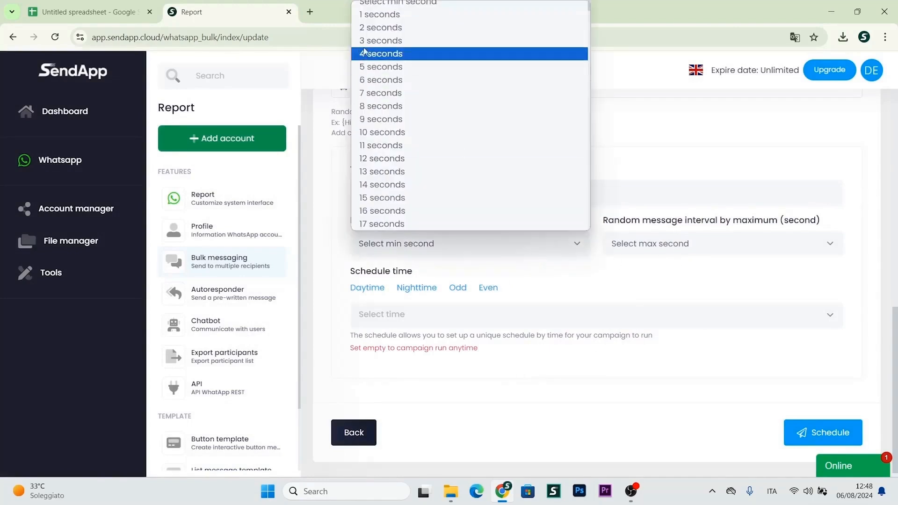
left_click(388, 45)
left_click(659, 242)
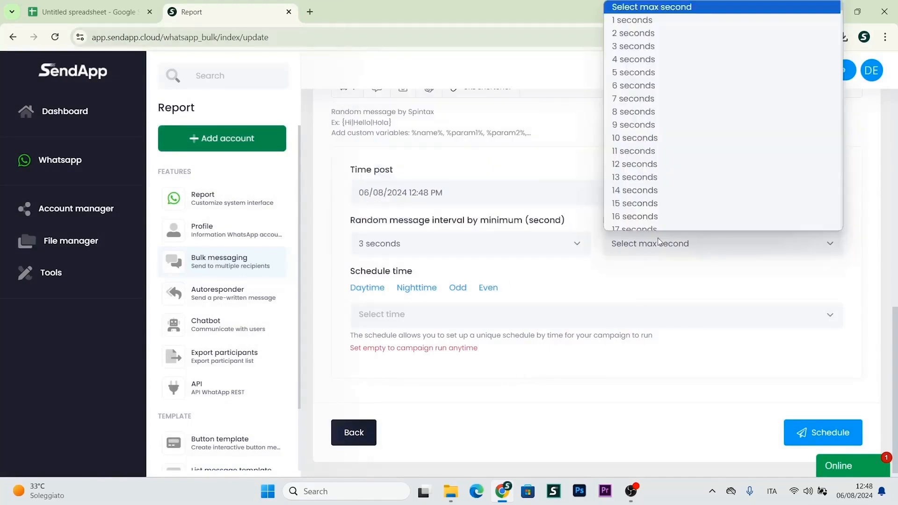
left_click(667, 107)
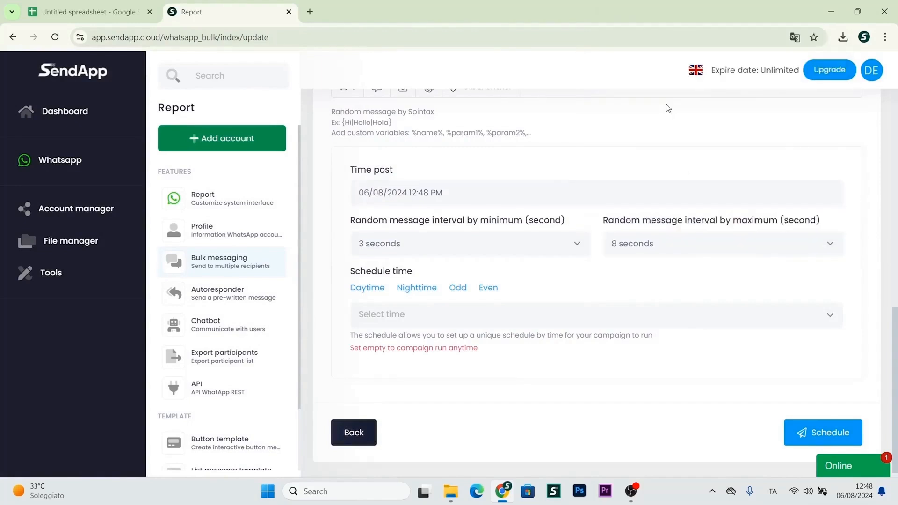
left_click(800, 434)
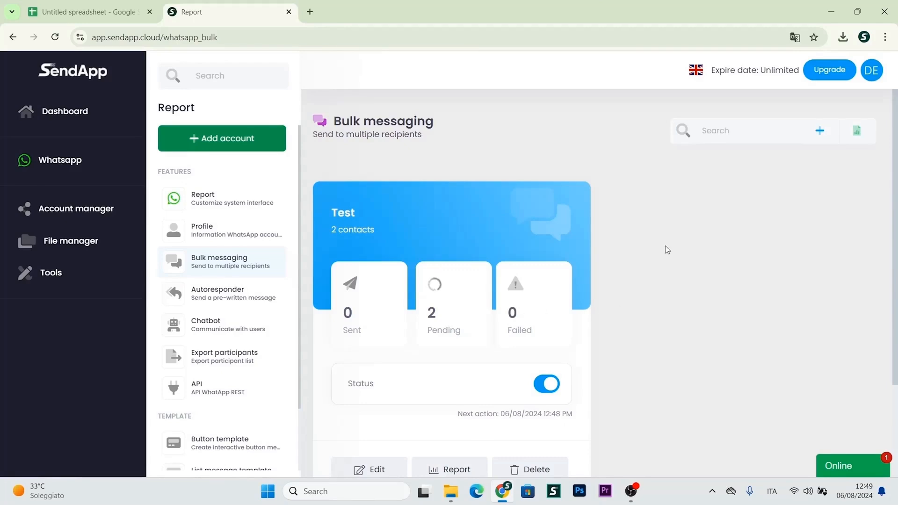
- Open the account profile, check its language and timezone settings, and submit the form
left_click(872, 71)
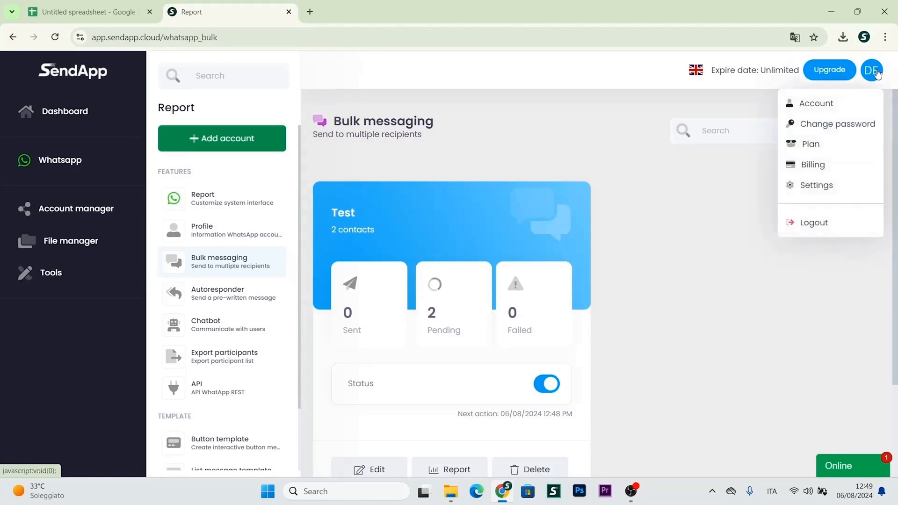
left_click(837, 112)
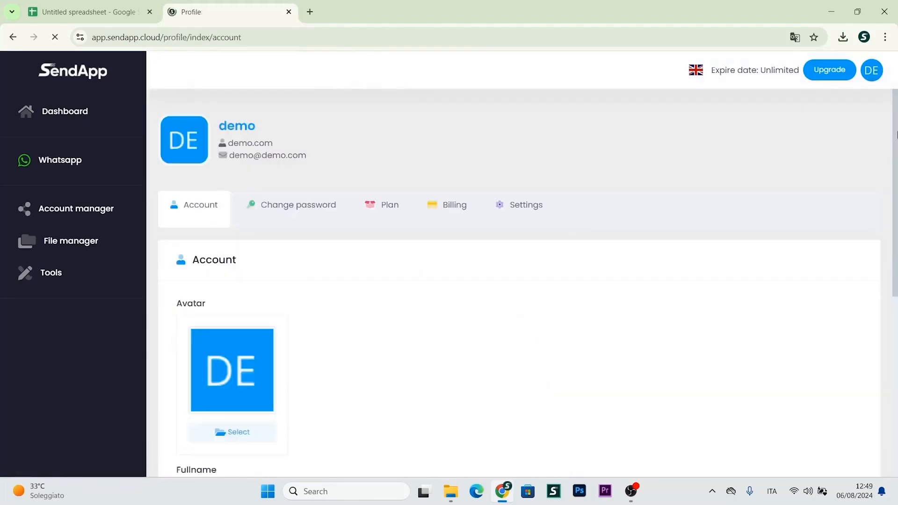
scroll(897, 134, "down", 7)
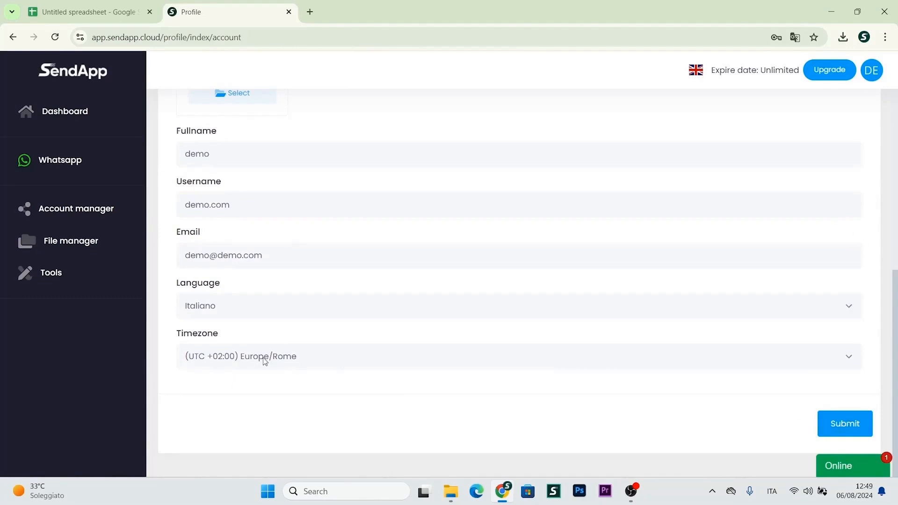
left_click(859, 435)
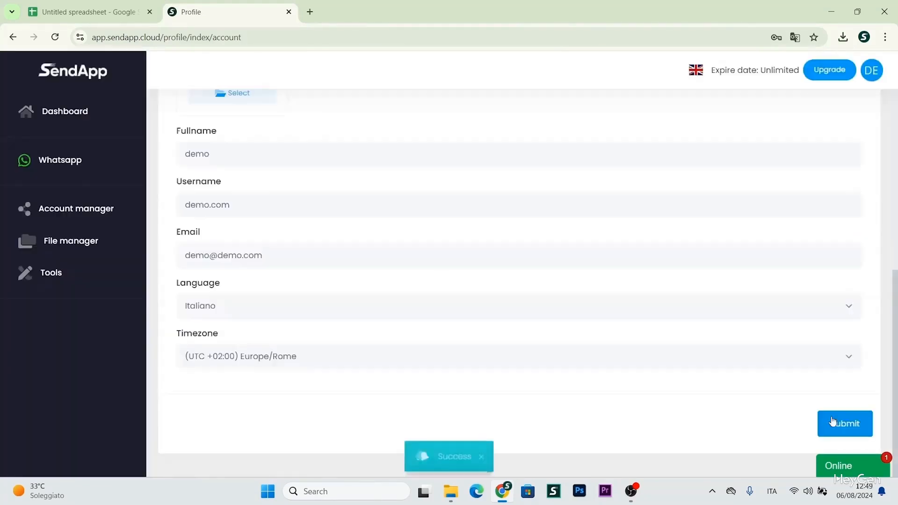
- Open the WhatsApp autoresponder settings for the Support account
left_click(87, 171)
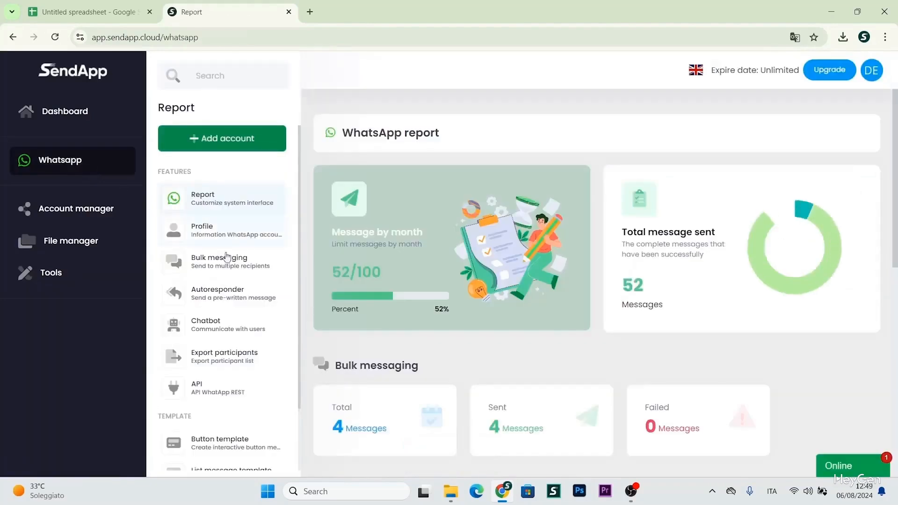
left_click(223, 299)
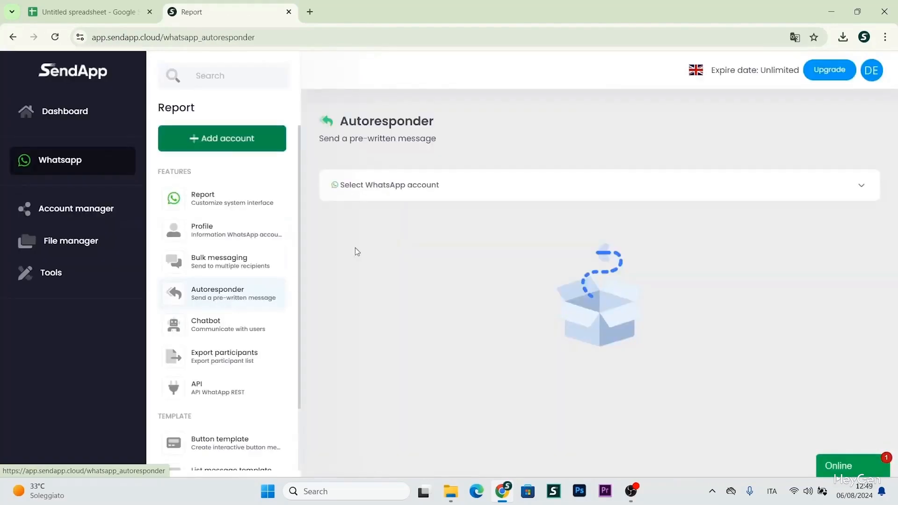
left_click(427, 186)
left_click(387, 265)
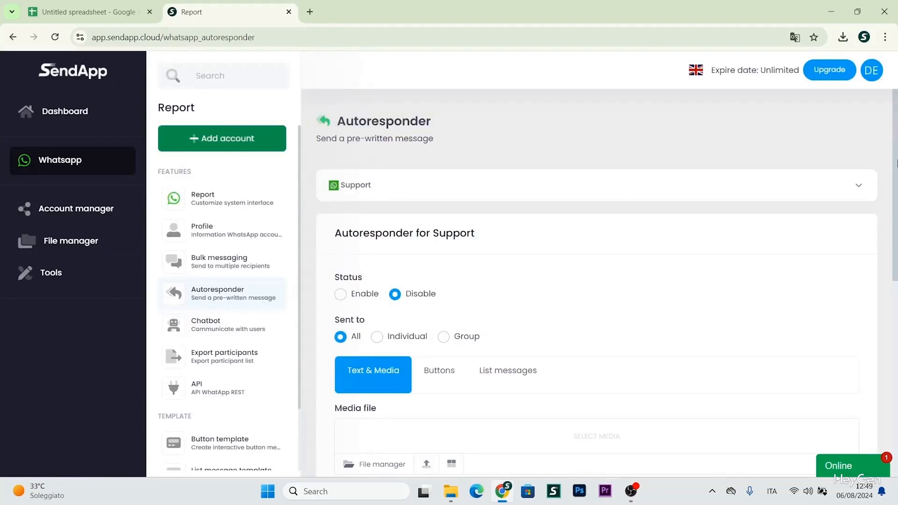
- Enter "Salve al momento non siamo disponibili ...." as the autoresponder caption and submit the settings
scroll(895, 162, "down", 4)
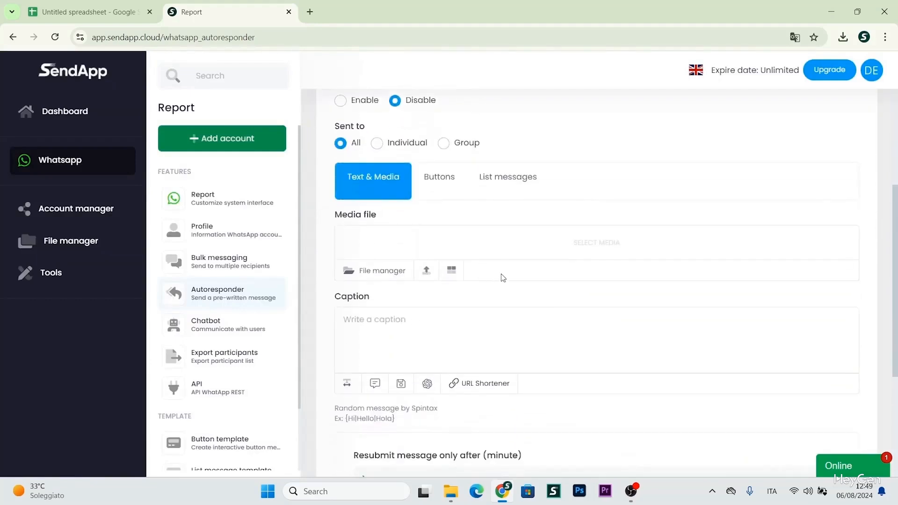
left_click(377, 323)
type("Salve al momento non siamo dis")
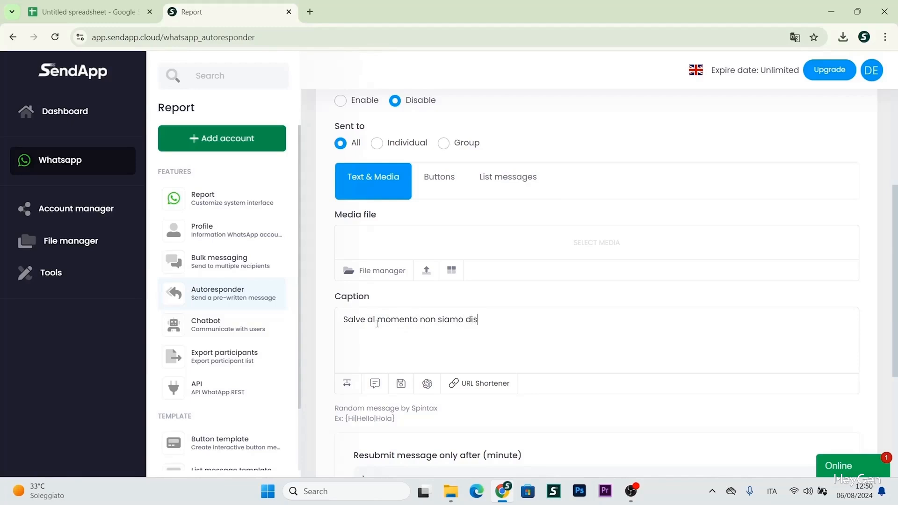
type("ponibili ....")
scroll(376, 323, "down", 4)
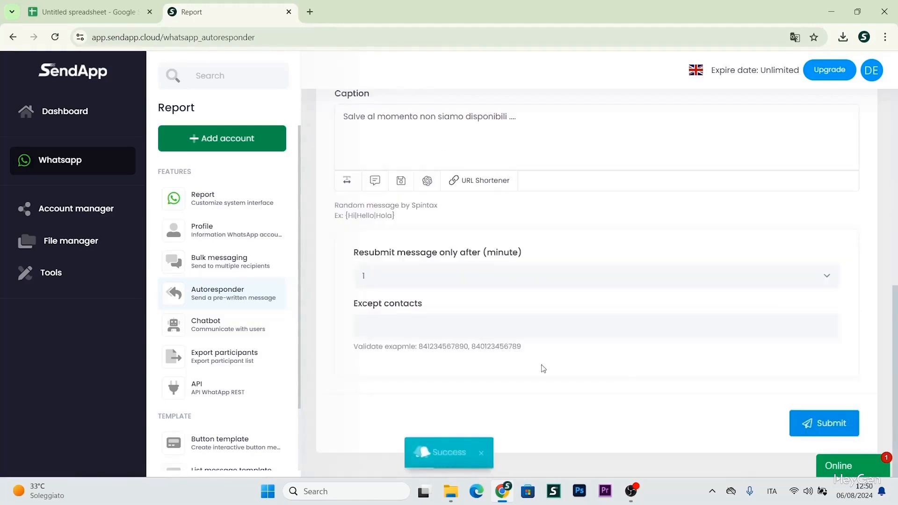
scroll(353, 356, "up", 8)
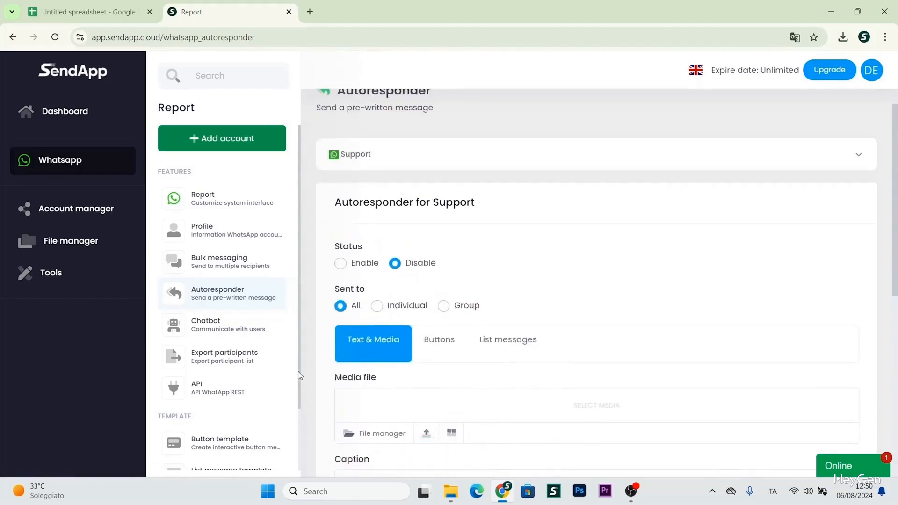
- Add a new chatbot item for the Support account and name it "Test"
left_click(240, 333)
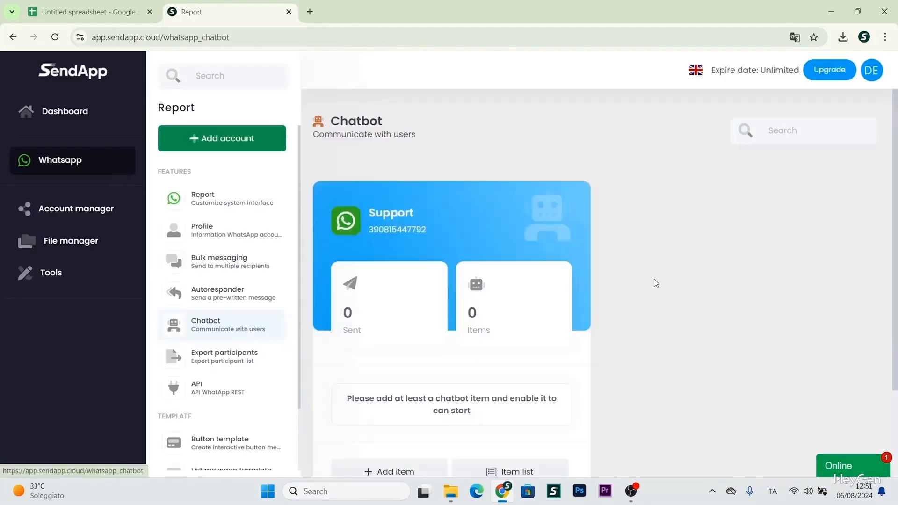
scroll(764, 248, "down", 2)
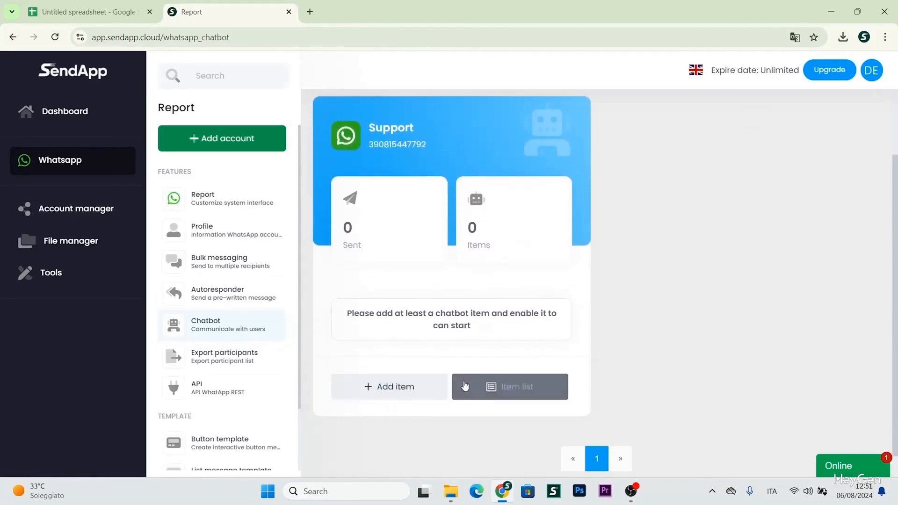
left_click(421, 394)
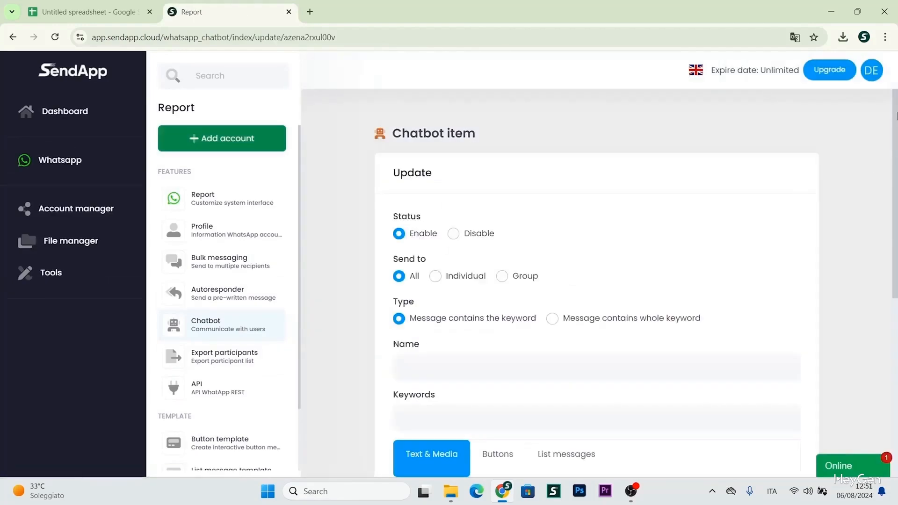
scroll(585, 284, "down", 1)
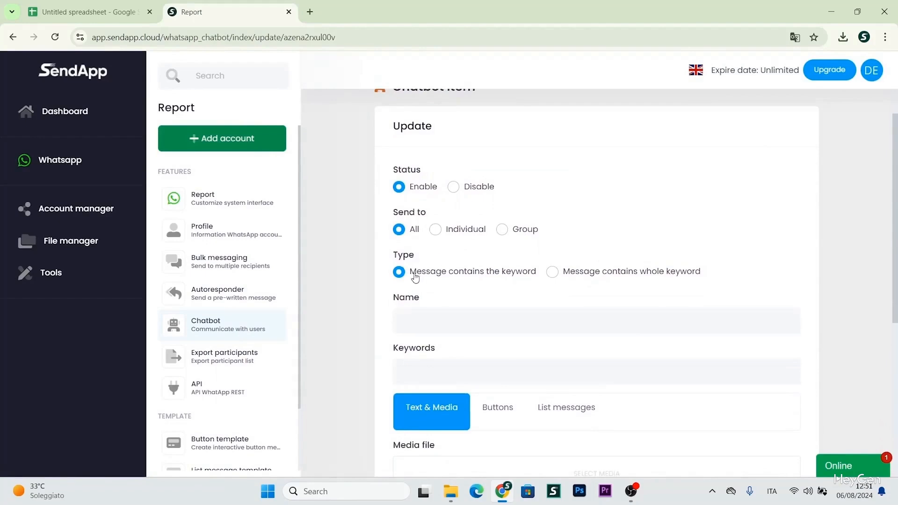
left_click(442, 325)
left_click(467, 352)
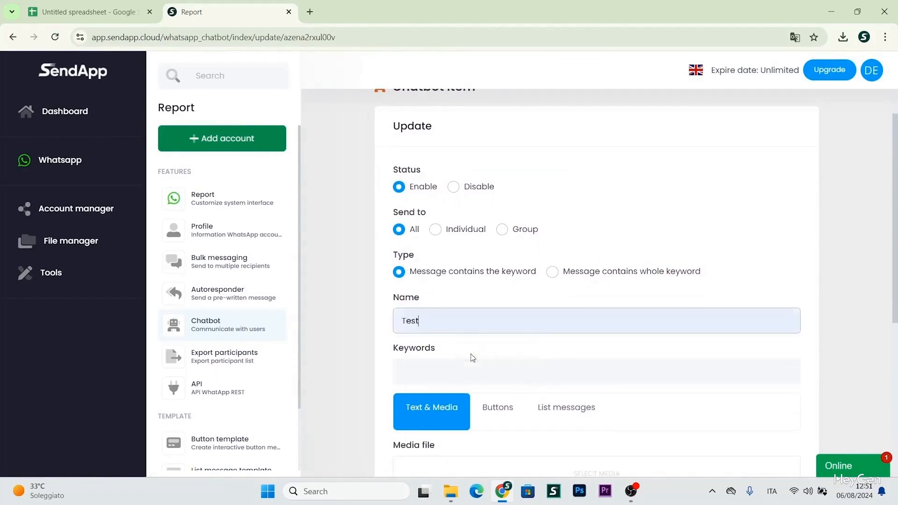
- Add "informazioni" as a keyword for the chatbot item
scroll(890, 239, "down", 2)
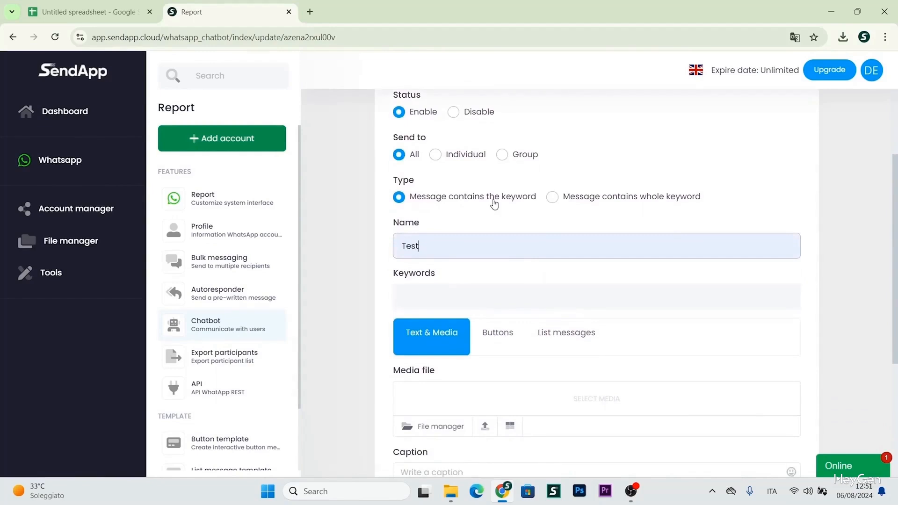
left_click(443, 297)
type("inf")
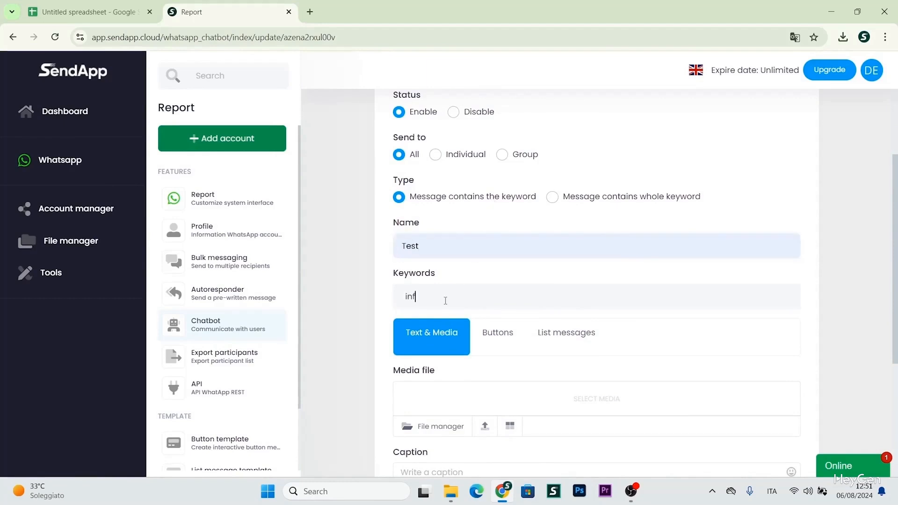
type("ormazioni")
key("Return")
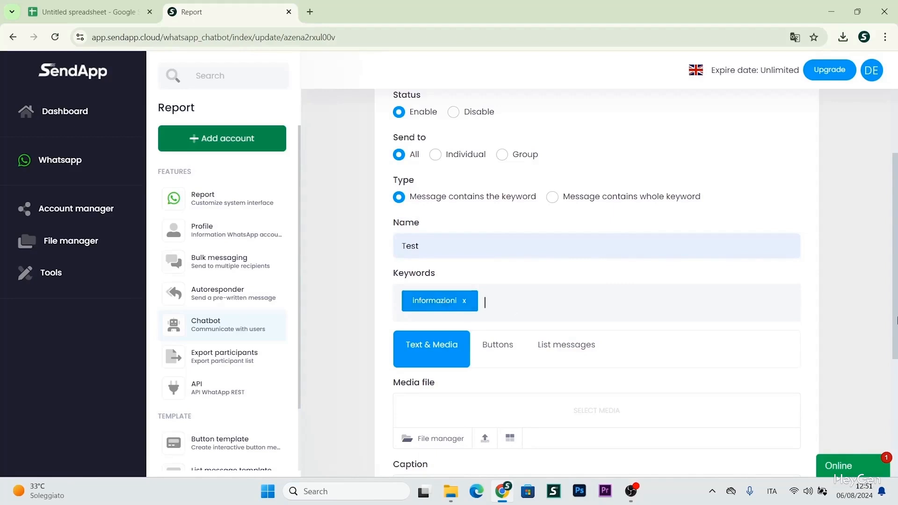
scroll(445, 304, "down", 2)
left_click(497, 393)
type("Salve per")
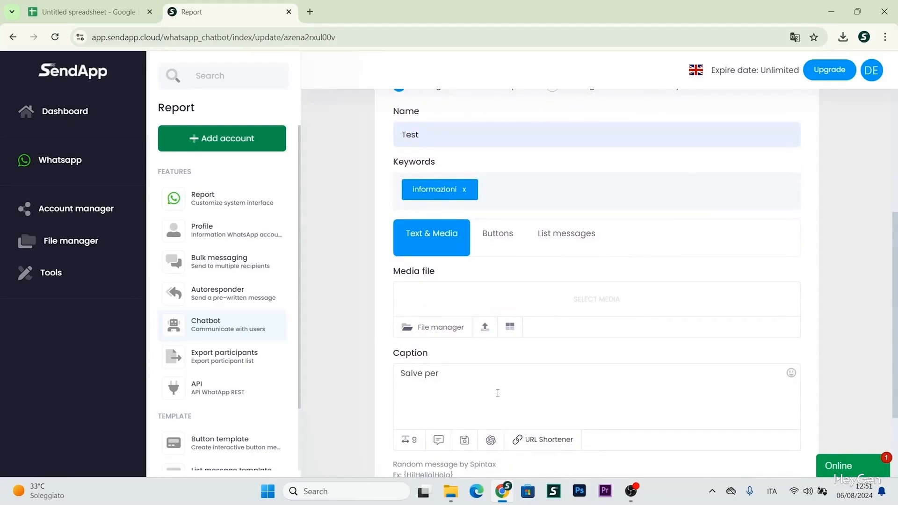
key("BackSpace")
key("BackSpace")
key("BackSpace")
key("BackSpace")
key("BackSpace")
key("BackSpace")
key("BackSpace")
key("BackSpace")
key("BackSpace")
- Set the chatbot item's type to "Message contains whole keyword" and add the keyword "Salve vorrei ricevere informazioni promozionali"
left_click_drag(896, 367, 897, 322)
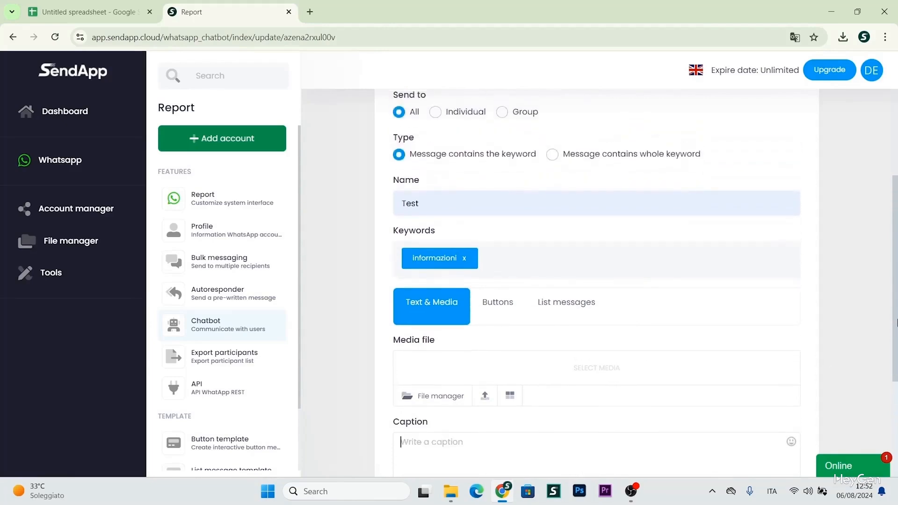
left_click(554, 157)
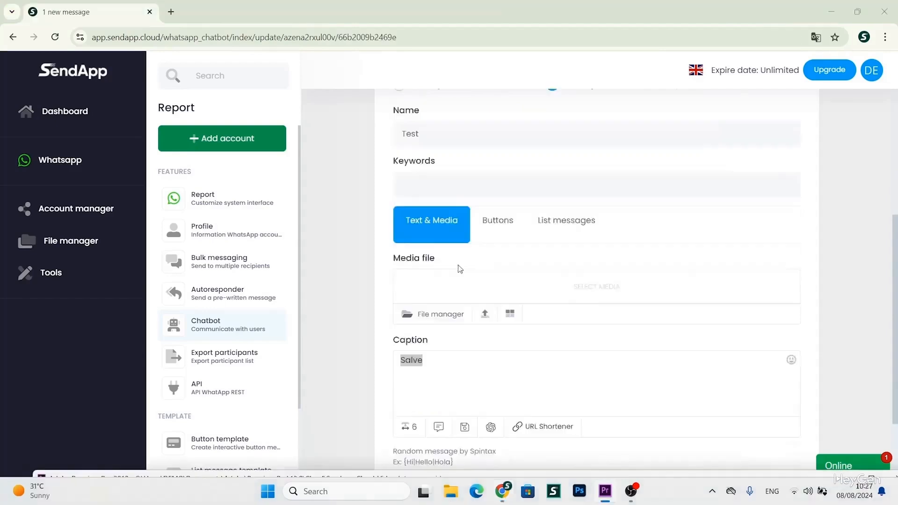
scroll(457, 267, "up", 4)
left_click(452, 304)
left_click(401, 344)
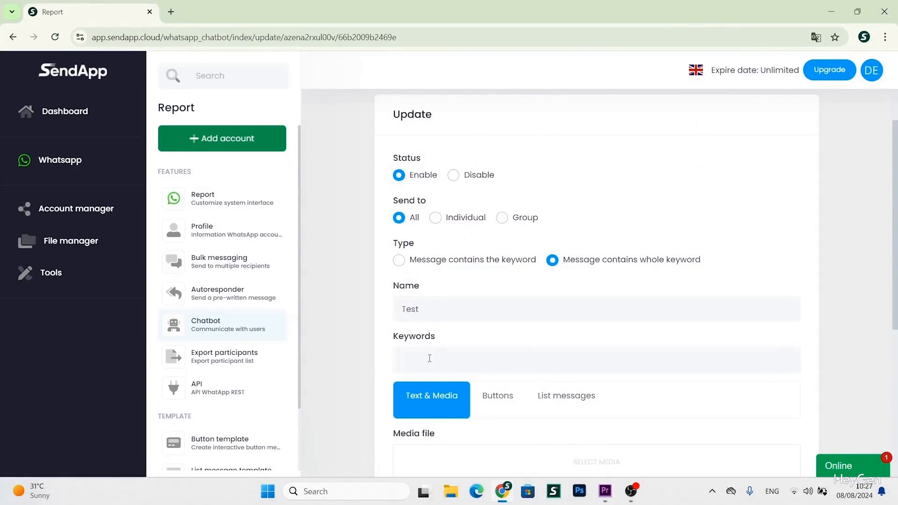
type("Salve vorrei ricever")
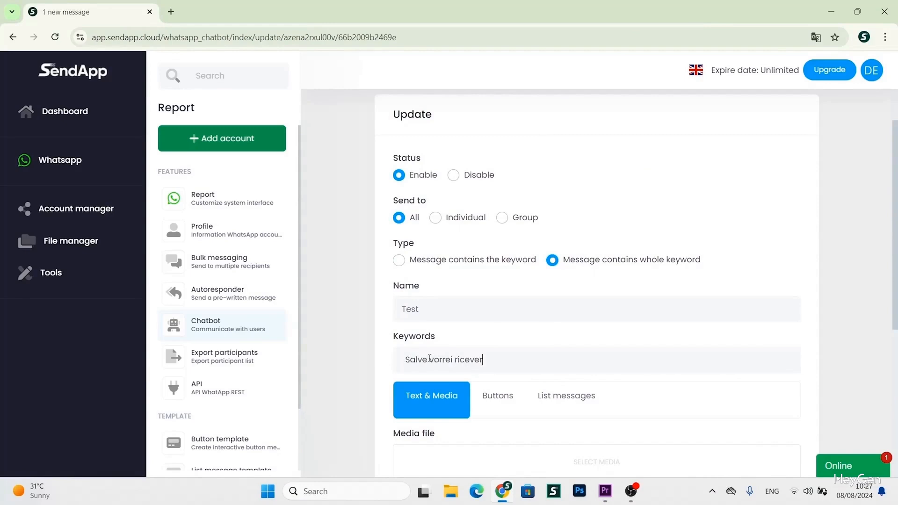
type("e informazioni ")
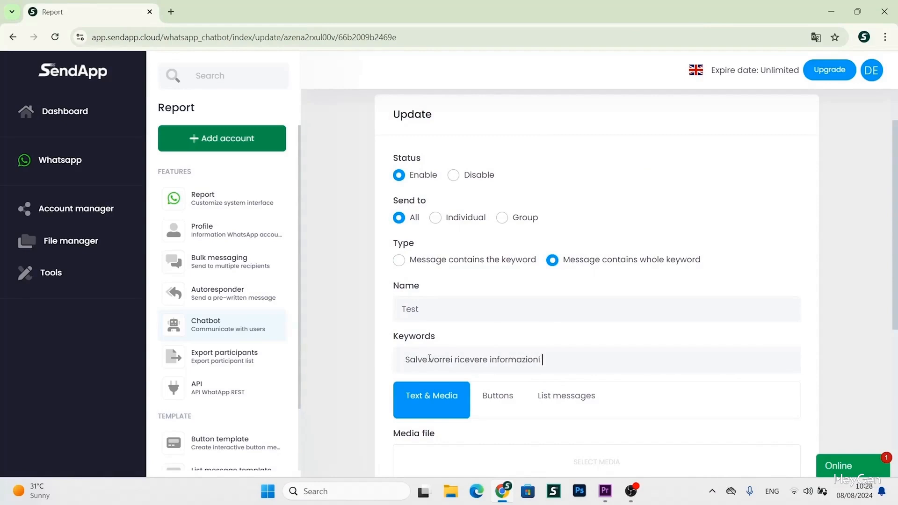
type("promozionali")
key("Return")
- Complete the chatbot reply caption as "Salve, siamo aperti dalle 8 alle 12" and submit the item
scroll(582, 360, "down", 5)
left_click(482, 319)
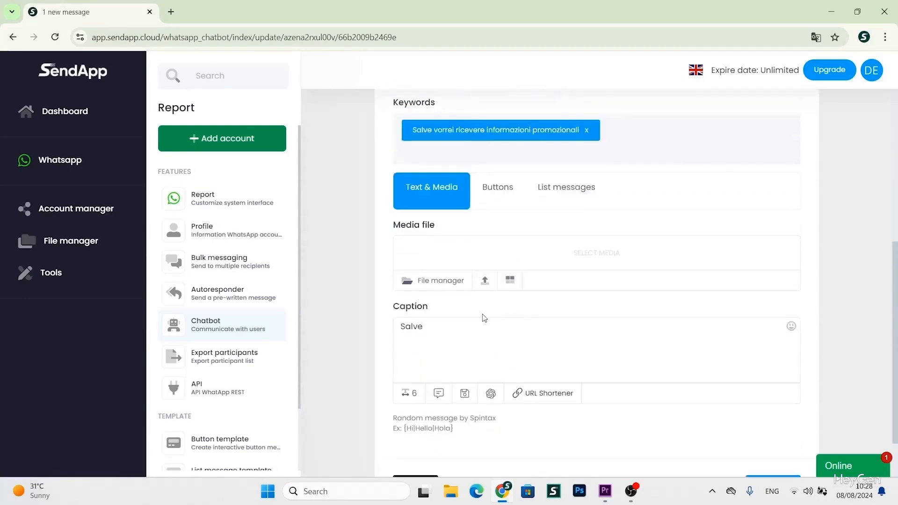
type(", siamo a")
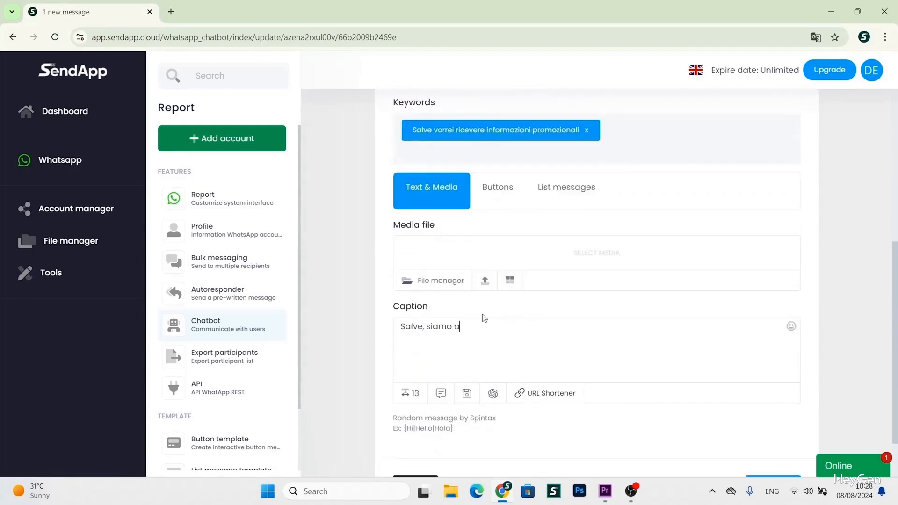
type("perti dalle ")
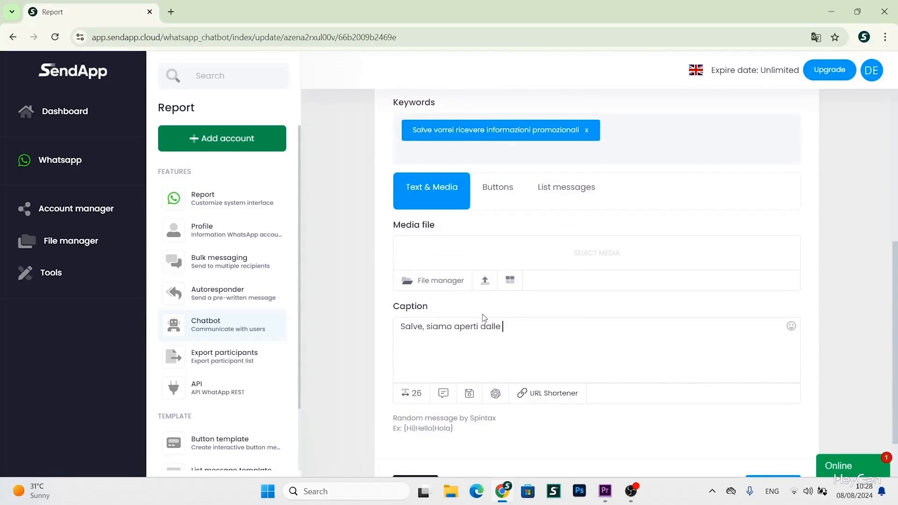
type("8")
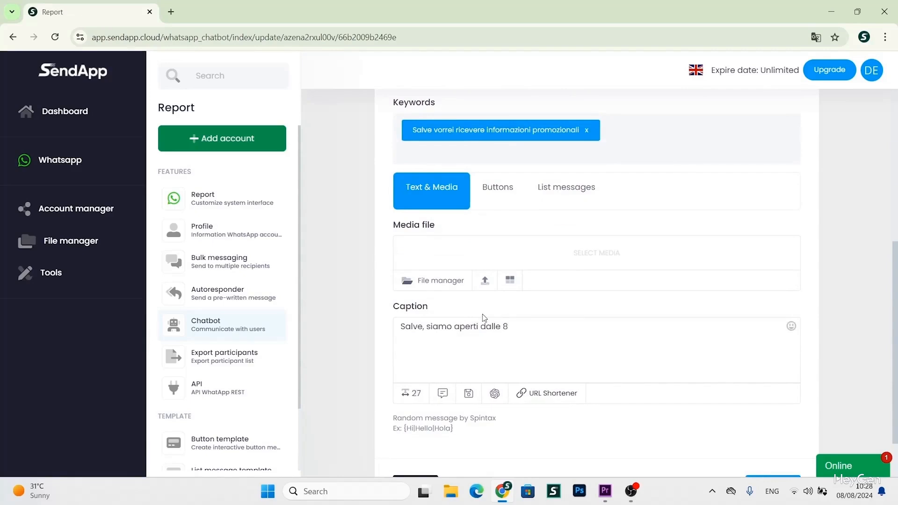
type(" alel")
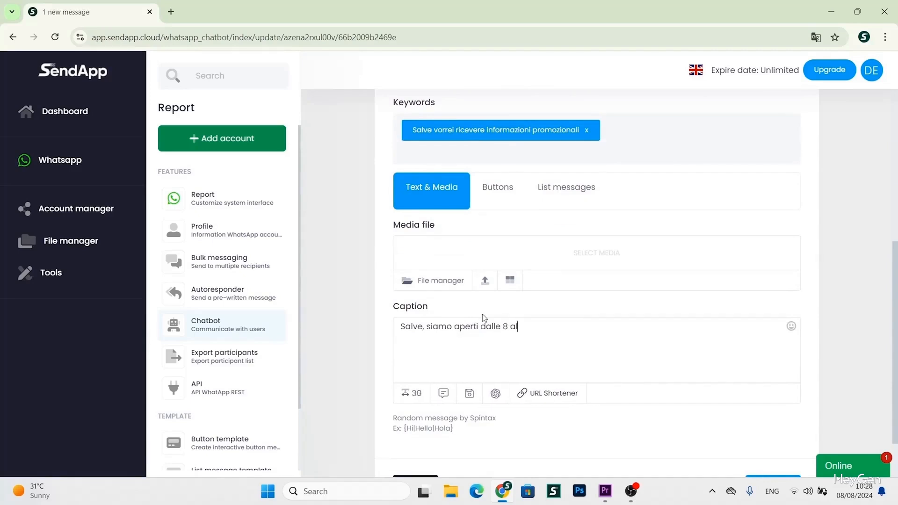
key("BackSpace")
key("BackSpace")
type("le 12")
scroll(654, 420, "down", 1)
left_click(768, 423)
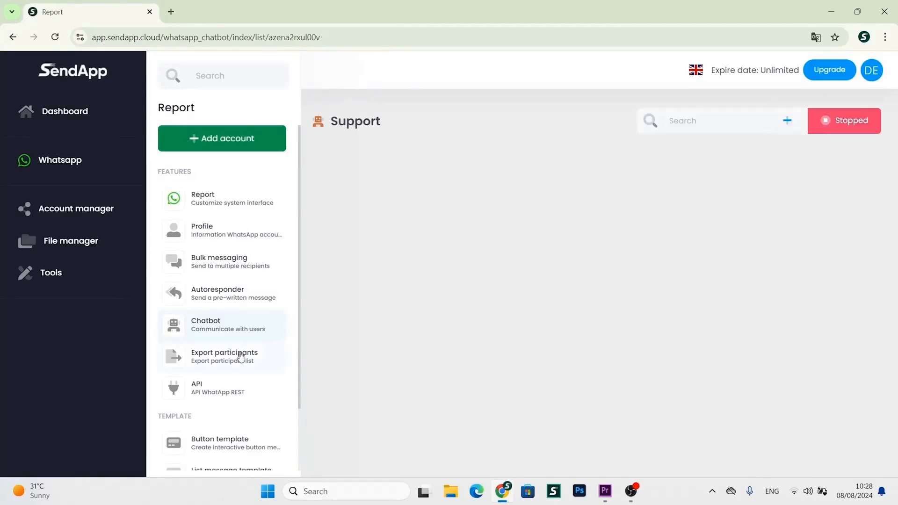
- Open the participant export feature and choose the Support WhatsApp account
left_click(238, 360)
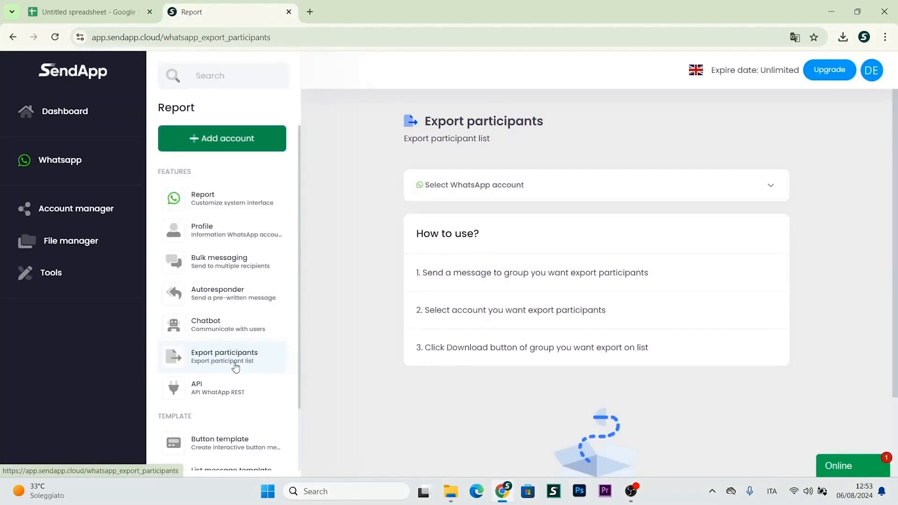
left_click(493, 189)
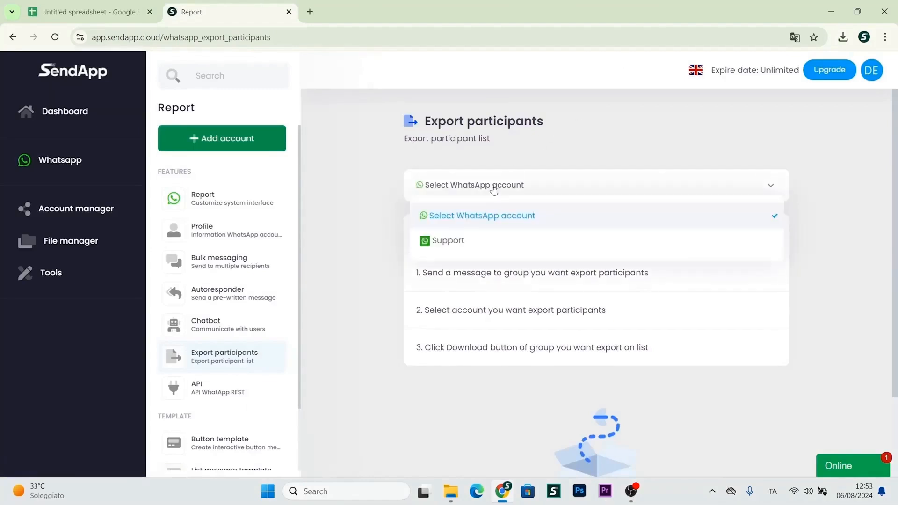
left_click(476, 242)
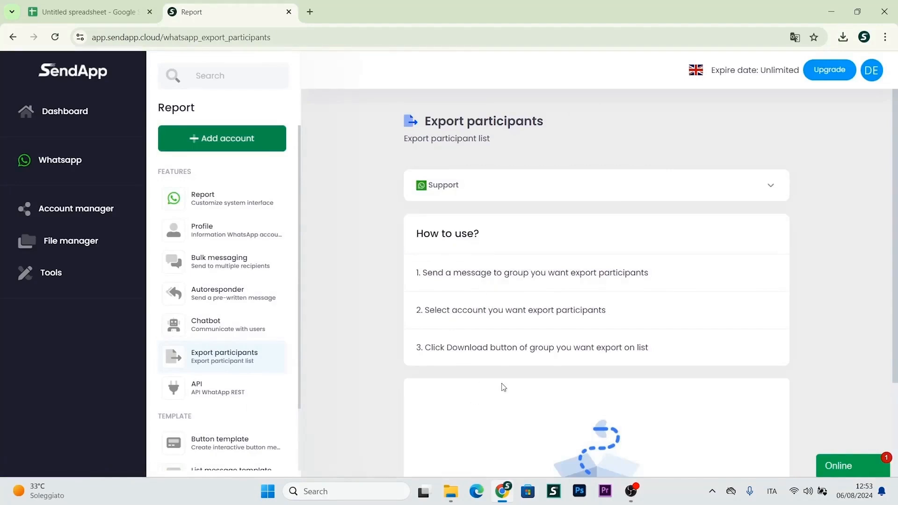
- Open the WhatsApp REST API reference and review it through to the direct message Send Text request
left_click(212, 386)
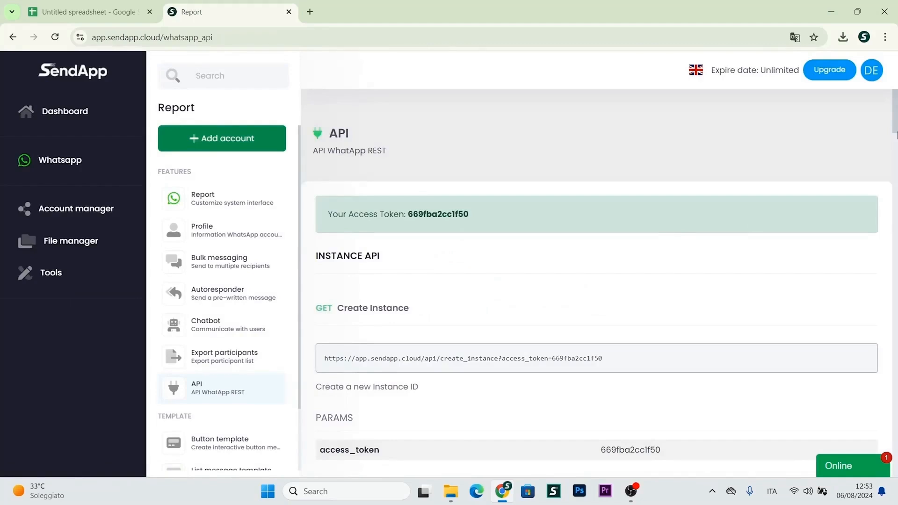
left_click_drag(896, 121, 895, 285)
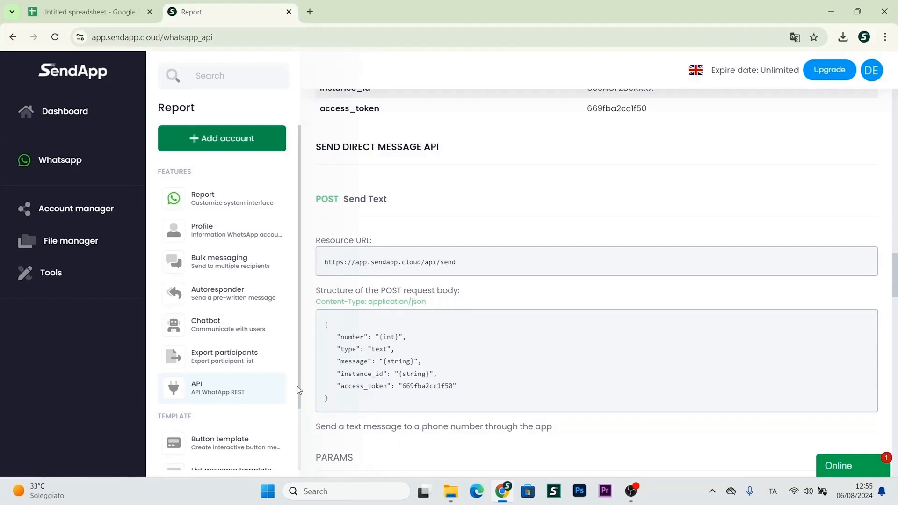
- Open the account manager and try selecting and deselecting the Support profile in the WhatsApp profiles list
left_click(78, 211)
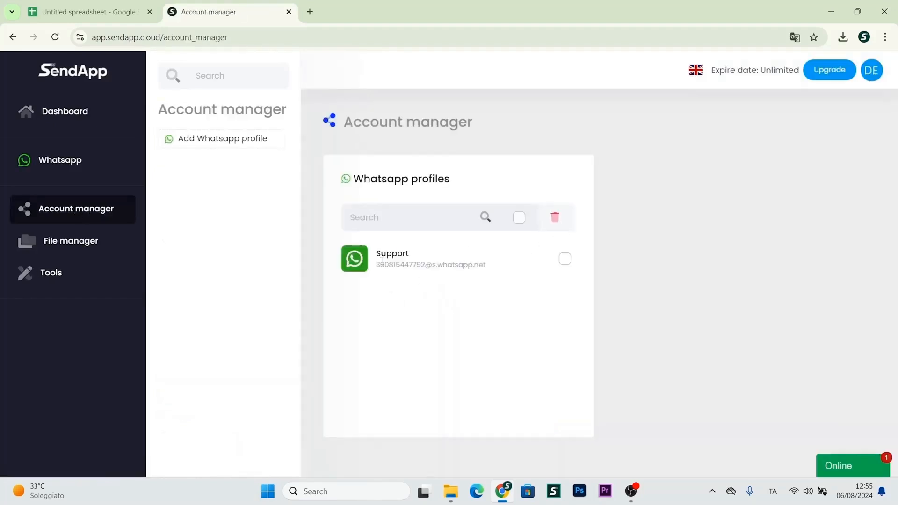
left_click(564, 260)
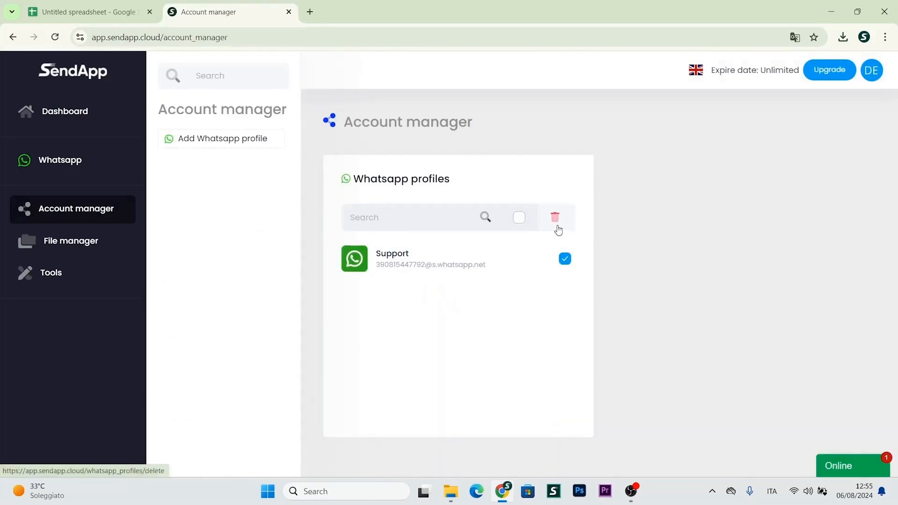
left_click(563, 260)
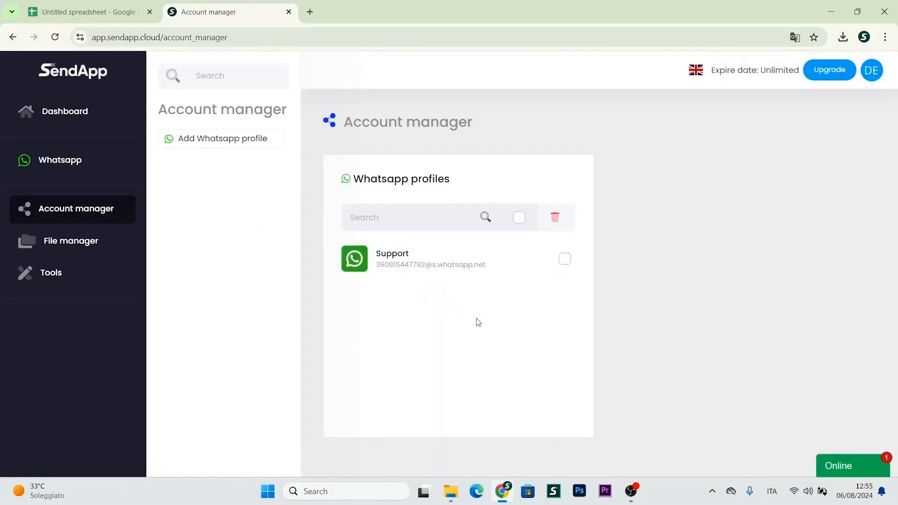
- Open the file manager and examine the stored media and the upload, image editor and filter options
left_click(87, 242)
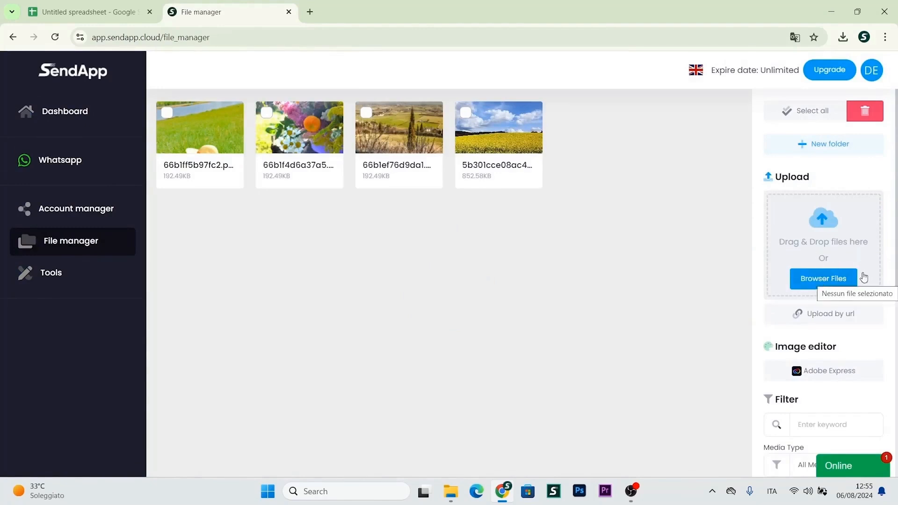
left_click_drag(896, 244, 896, 292)
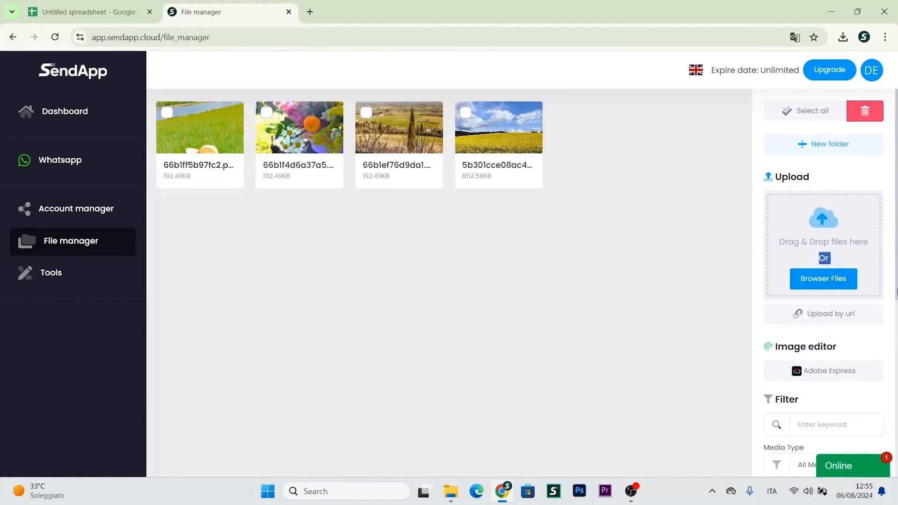
left_click(639, 367)
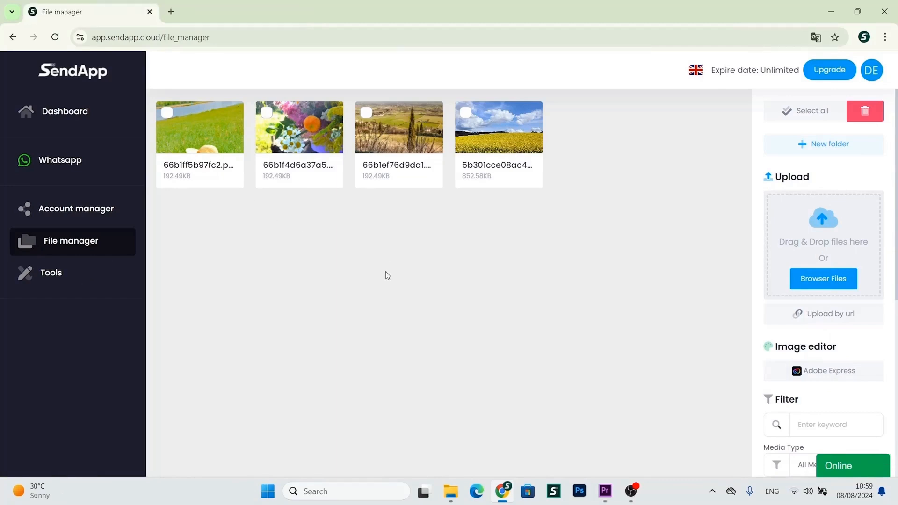
- Open the saved captions tool and start a new caption titled "Estate"
left_click(65, 286)
left_click(60, 304)
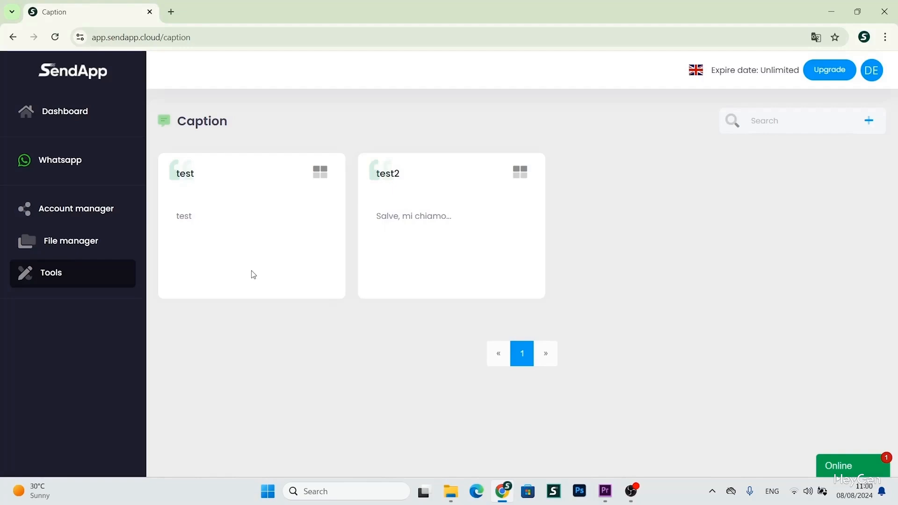
left_click(874, 124)
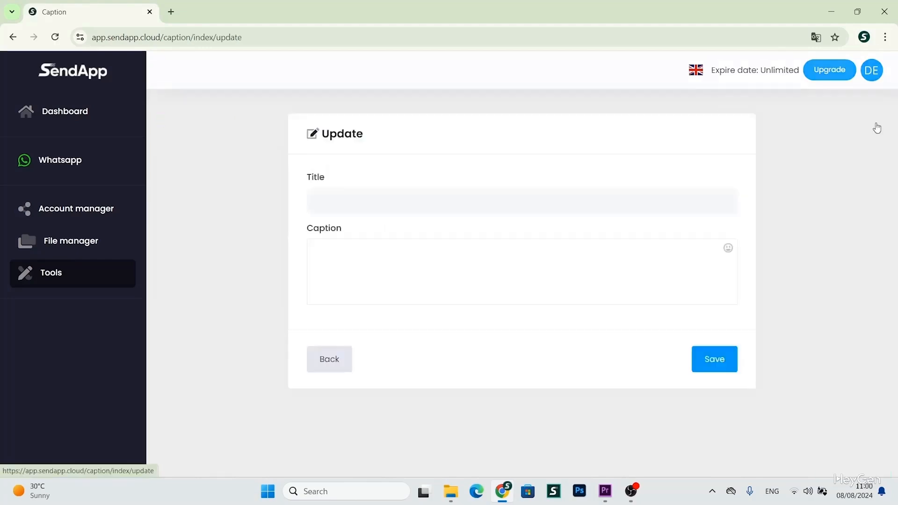
left_click(362, 200)
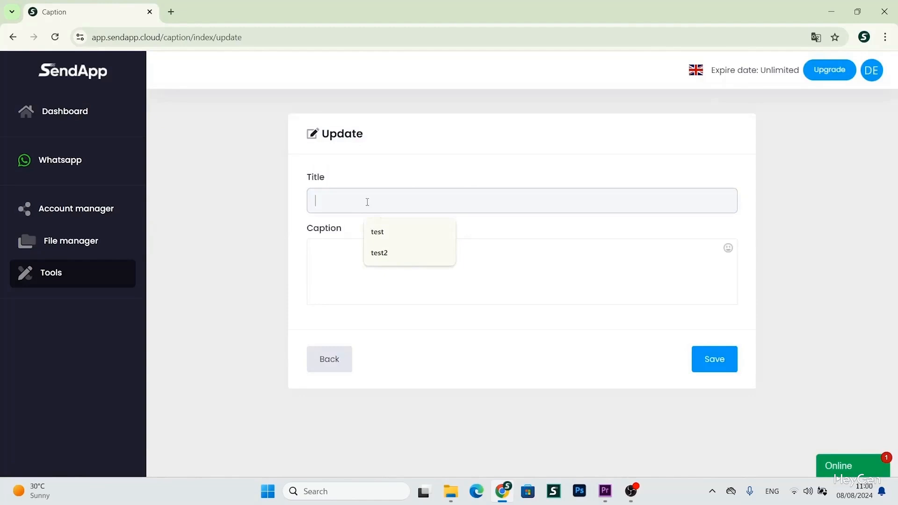
type("Estate")
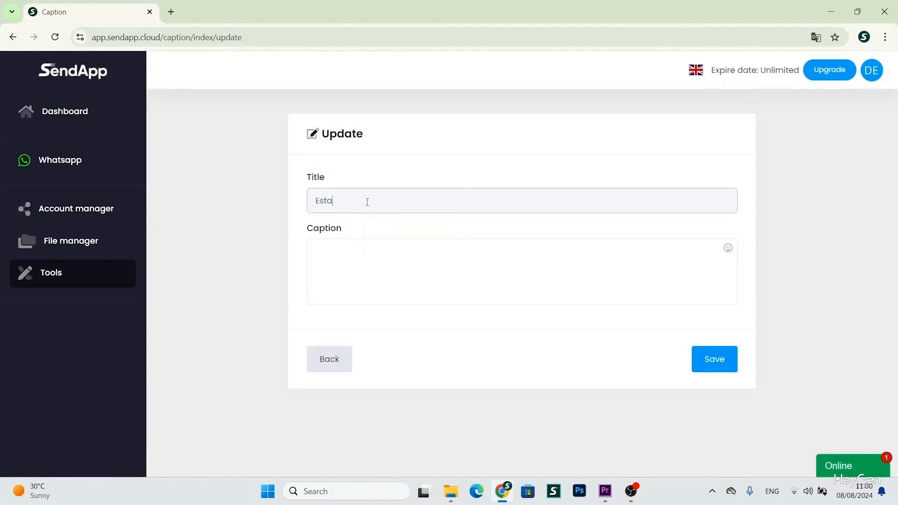
- Write the caption "Salve, sono partite le offerte del 20% su i nuovi capi estivi", switching the keyboard input to Italian, and save it
left_click(349, 249)
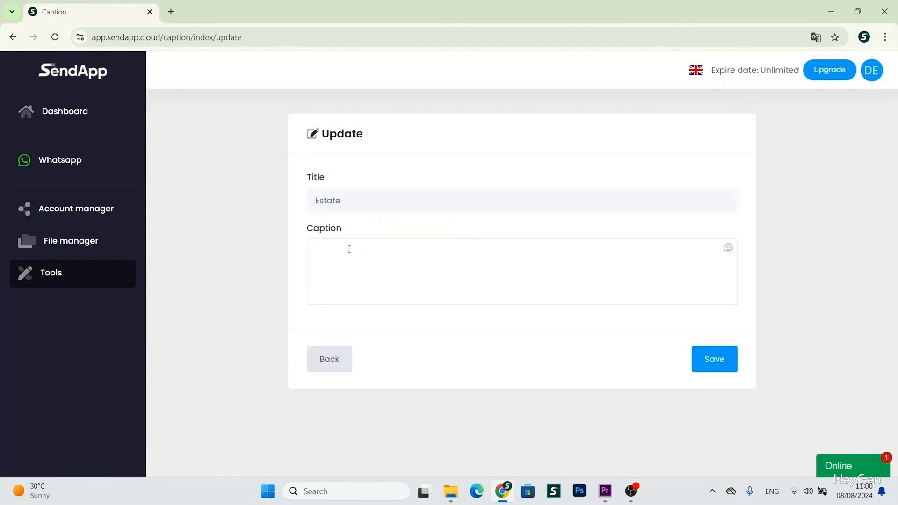
type("Salve, sono partiti")
key("BackSpace")
type("e le offerte ")
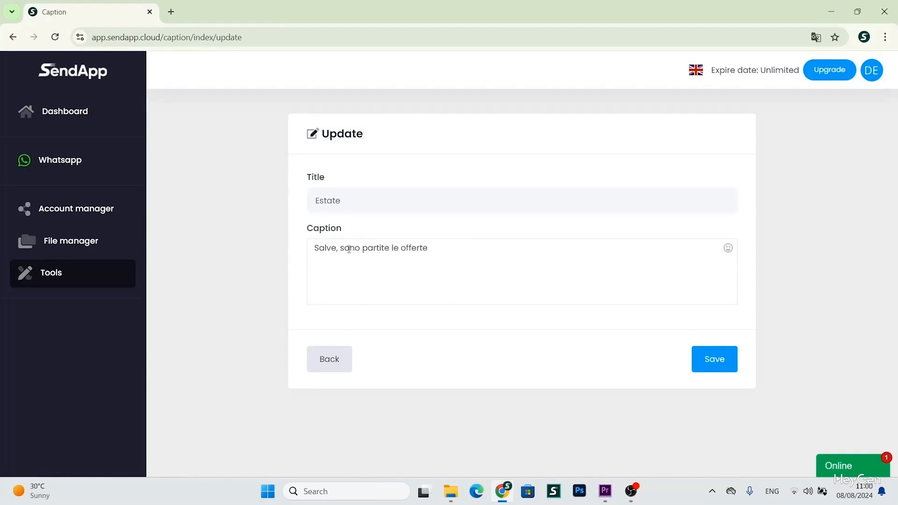
type("del 20")
left_click(775, 495)
left_click(737, 423)
type("% su i nuovi capi este")
key("BackSpace")
type("ivi")
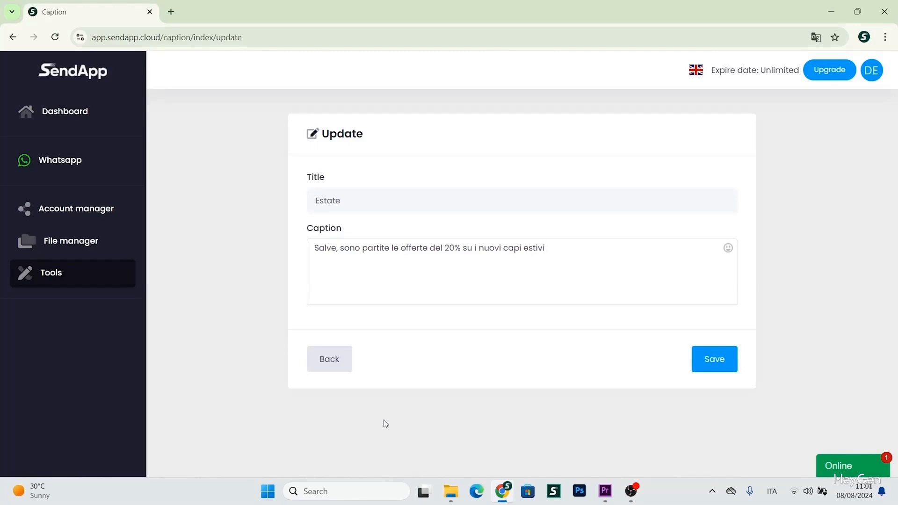
left_click(710, 363)
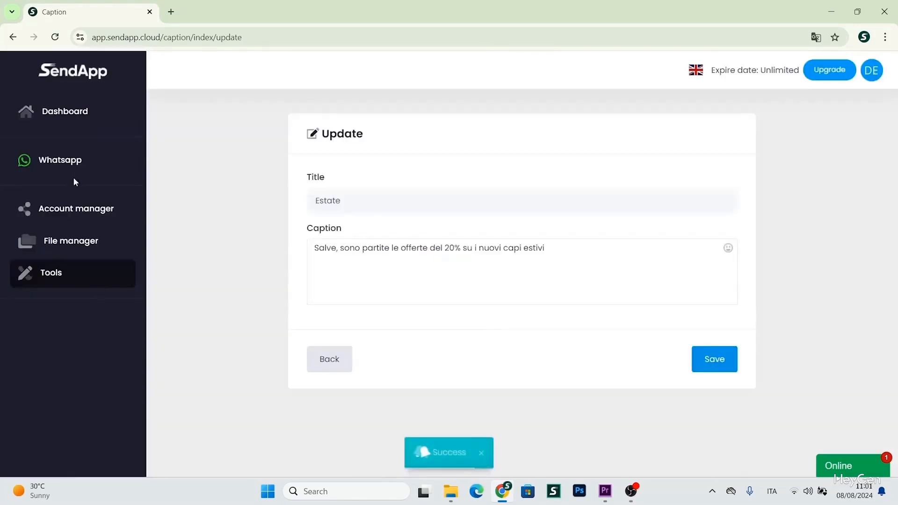
- Open the Test campaign in WhatsApp bulk messaging for editing
left_click(75, 174)
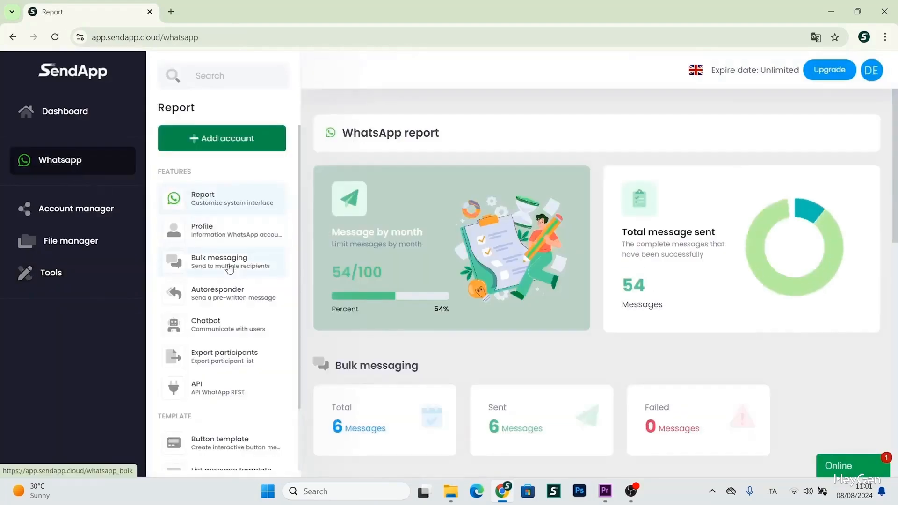
left_click(227, 264)
scroll(436, 362, "down", 1)
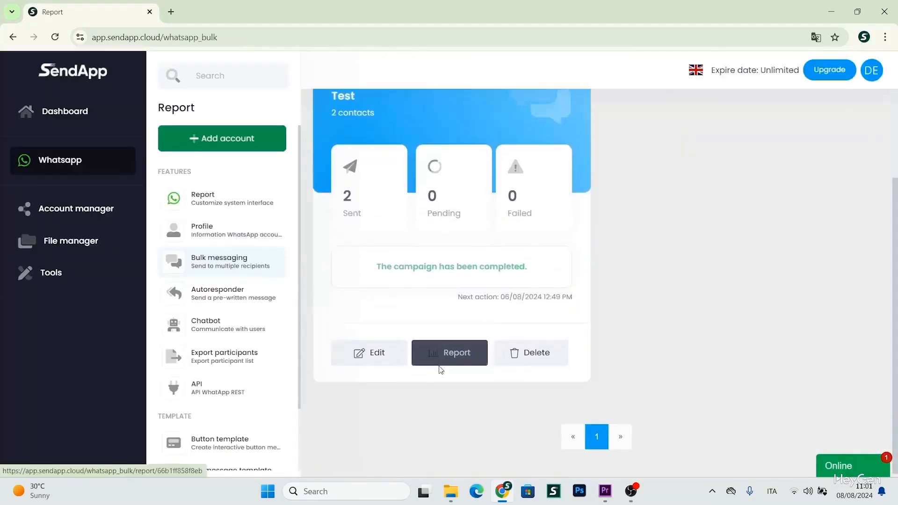
left_click(392, 363)
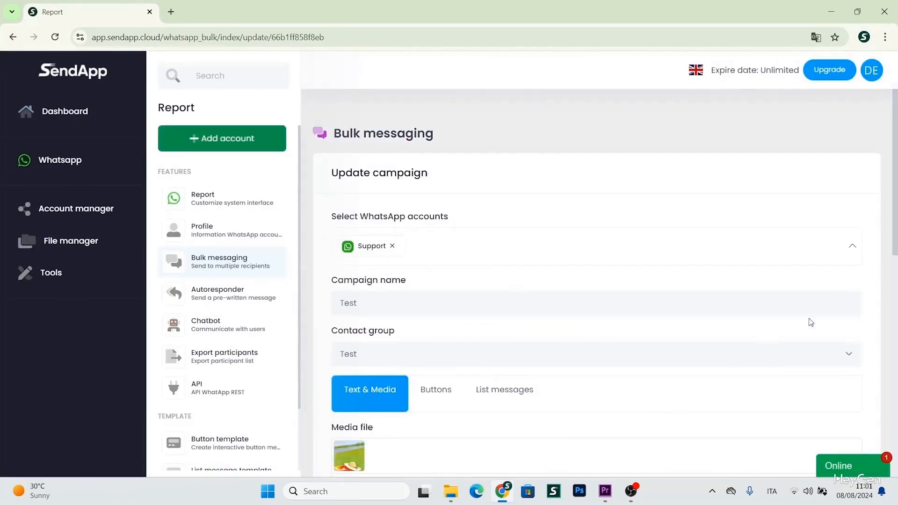
scroll(895, 322, "down", 5)
left_click_drag(895, 322, 895, 355)
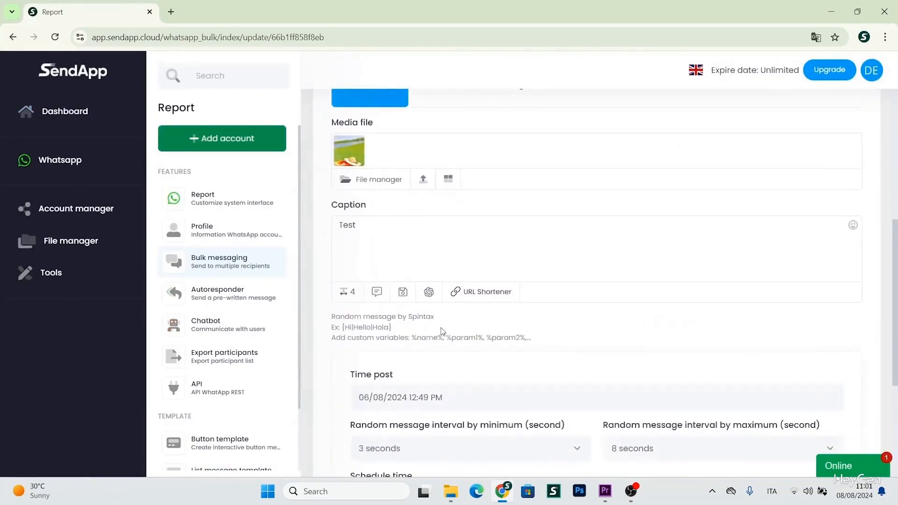
- Replace the campaign's caption text with the saved "Estate" caption
left_click(385, 296)
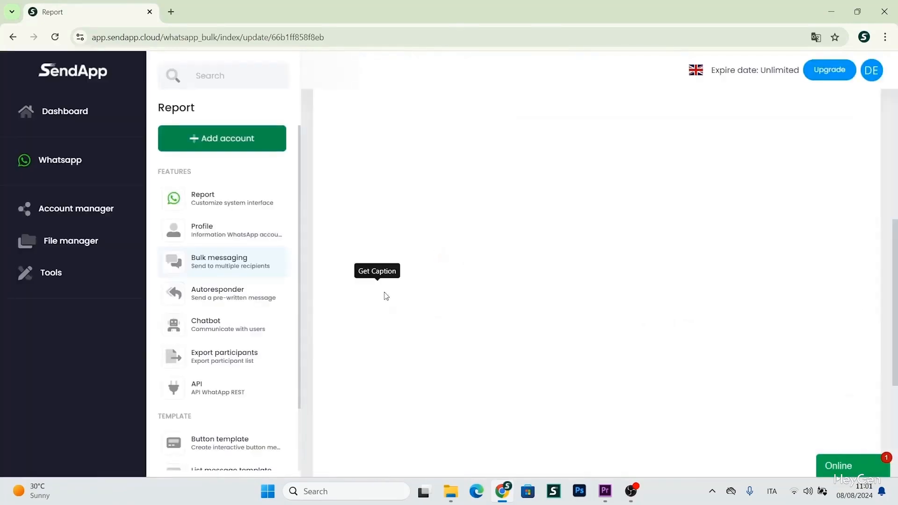
scroll(617, 361, "down", 3)
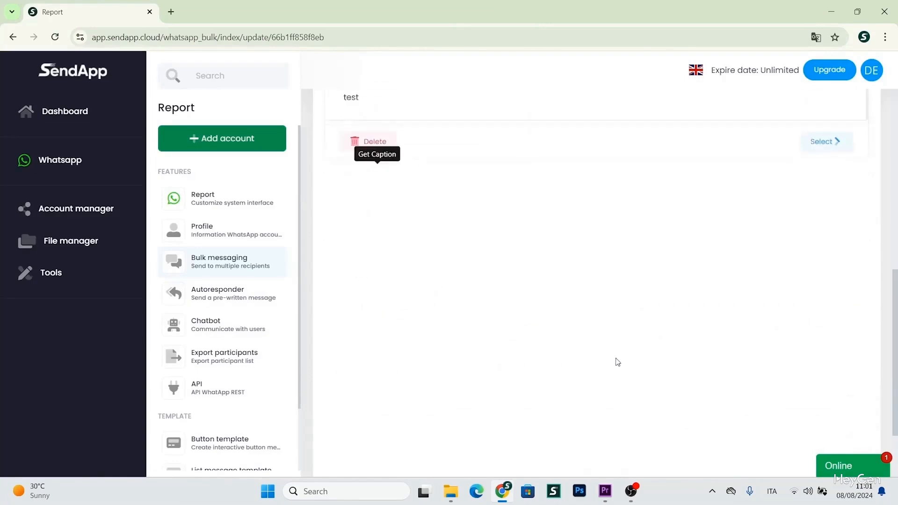
scroll(611, 360, "up", 10)
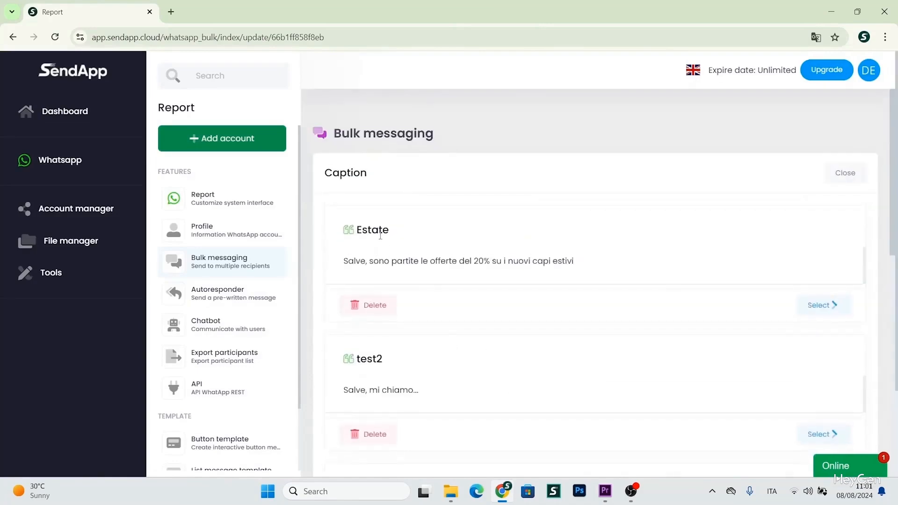
left_click(816, 304)
scroll(425, 344, "down", 6)
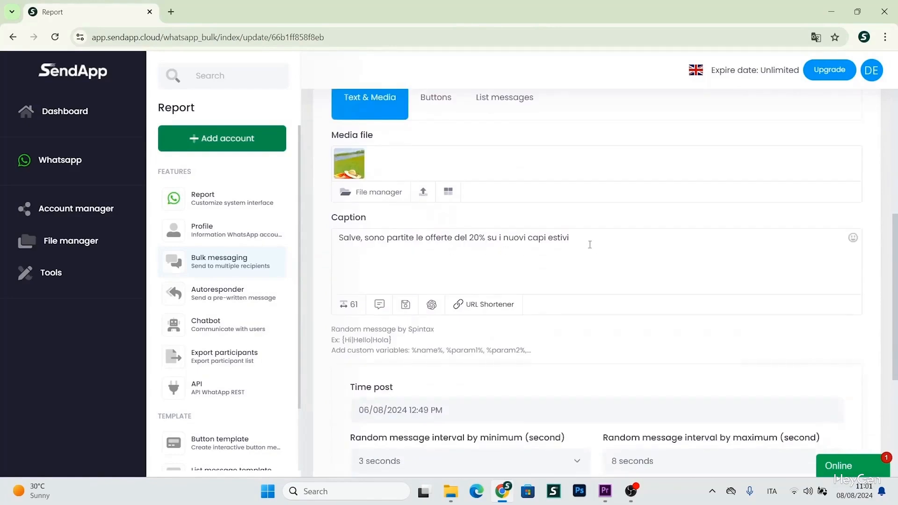
- Remove the attached image from the campaign's media file field
left_click(406, 277)
left_click_drag(339, 238, 548, 238)
left_click(558, 241)
left_click(359, 154)
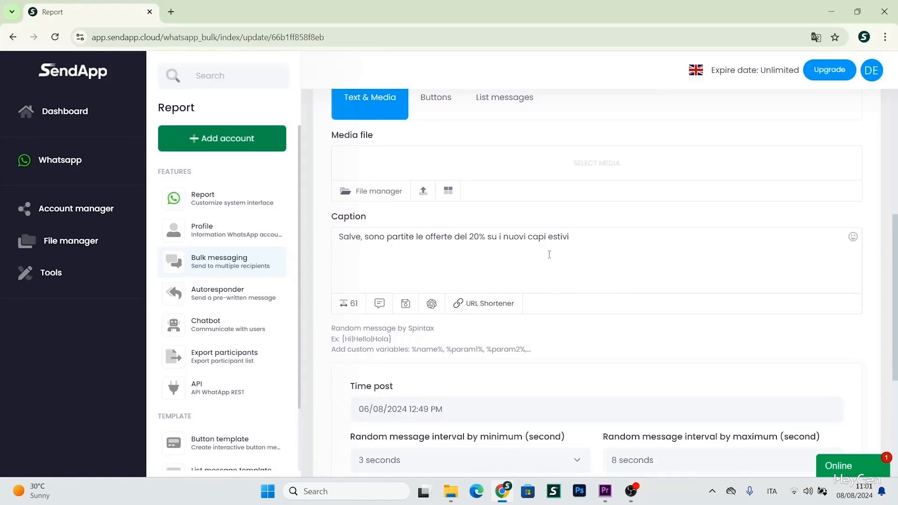
- Copy the %name% custom variable and insert it after "Salve" in the campaign's caption
scroll(548, 255, "down", 1)
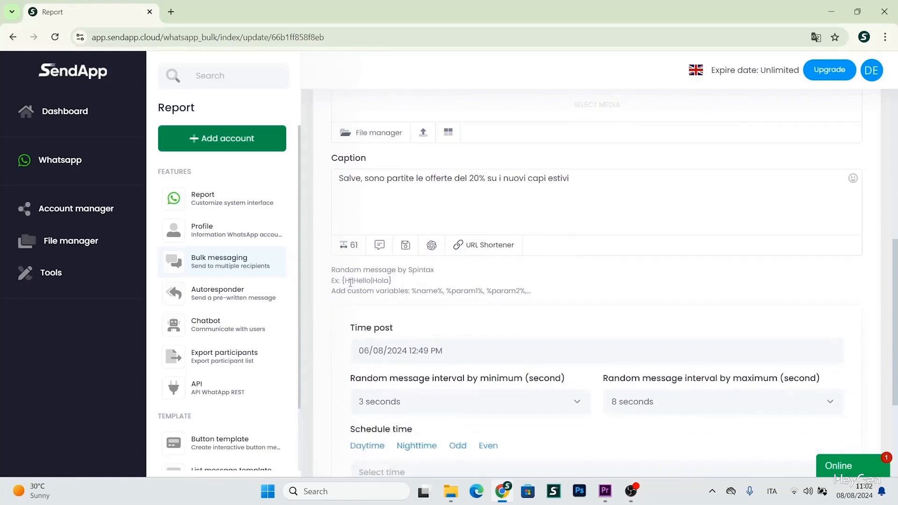
left_click_drag(411, 290, 443, 295)
key("ctrl+c")
left_click(363, 179)
key("ctrl+v")
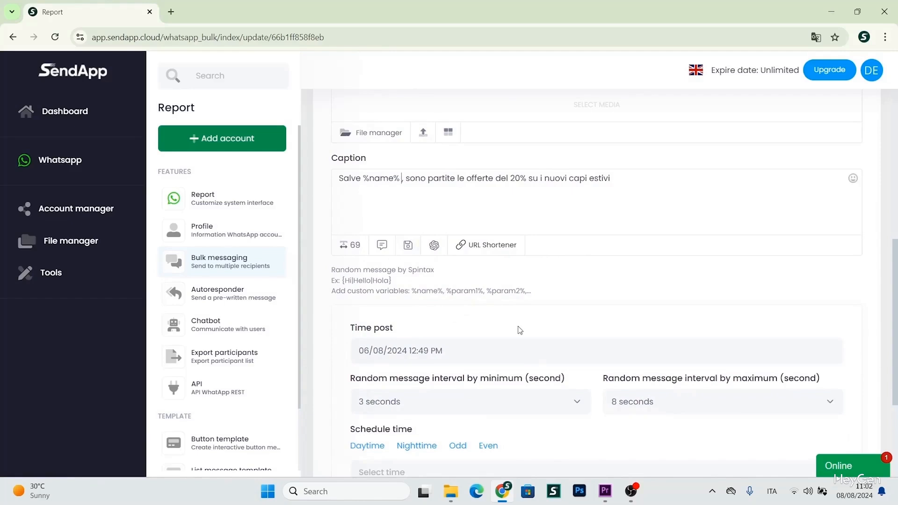
left_click(630, 493)
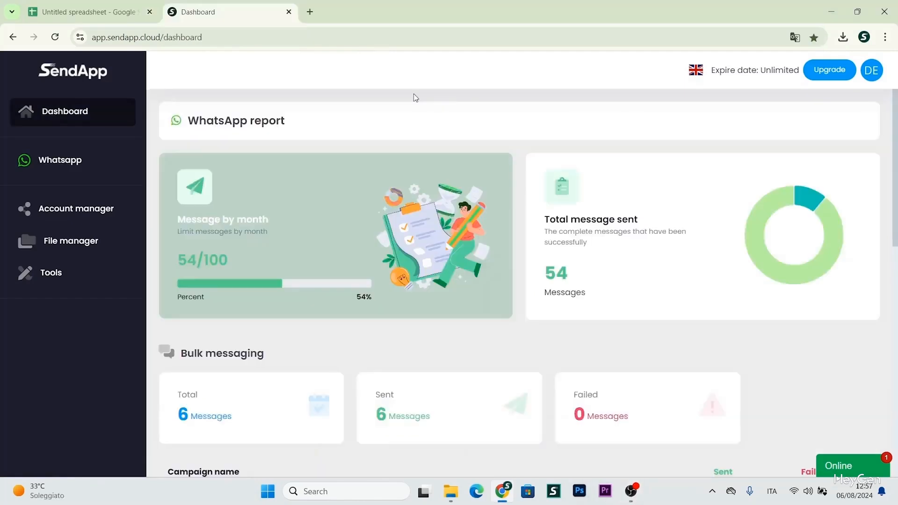